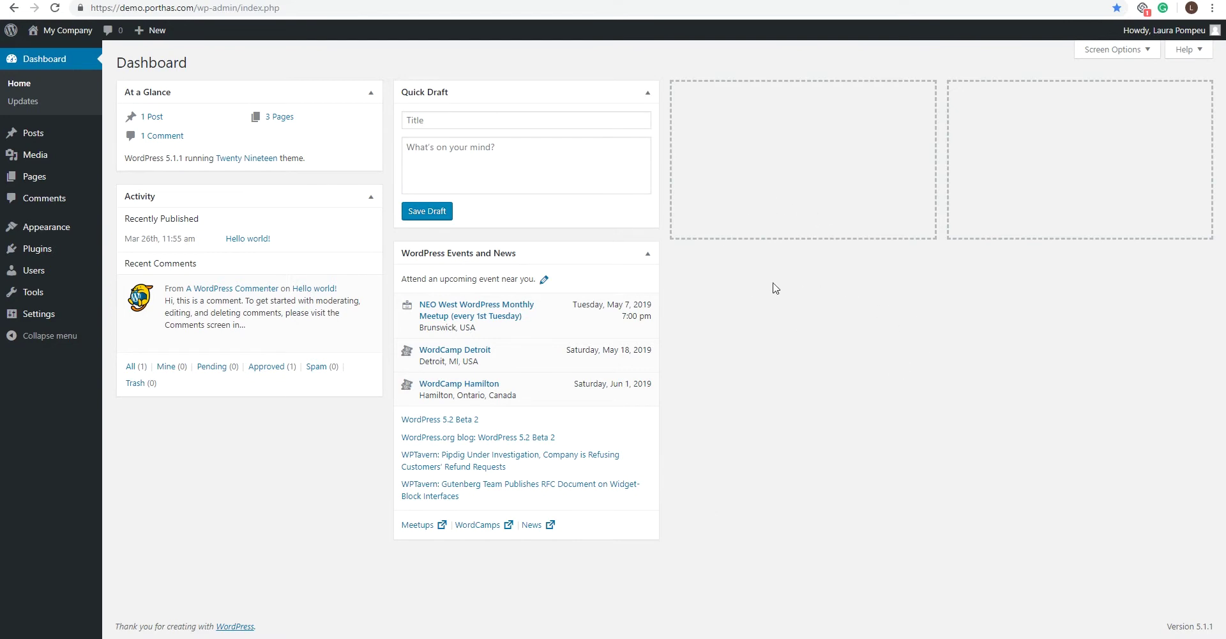
Find 'MPG: Multiple Pages Generator' under Plugins > Add New, then install and activate it
mouse_move(50, 255)
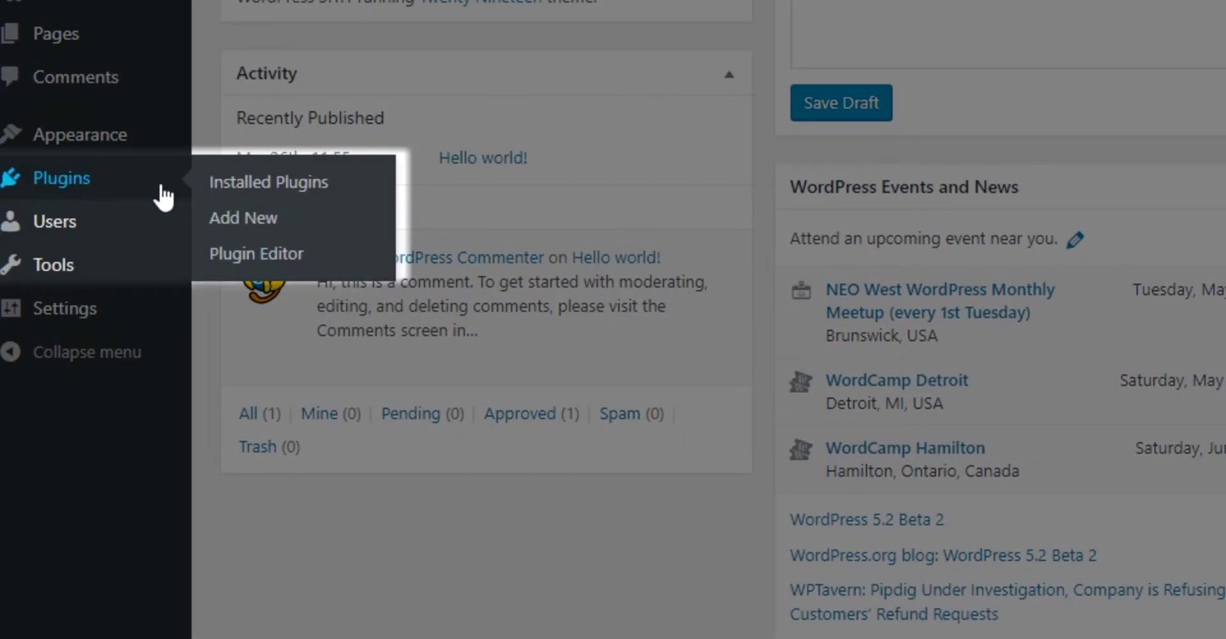
click(144, 271)
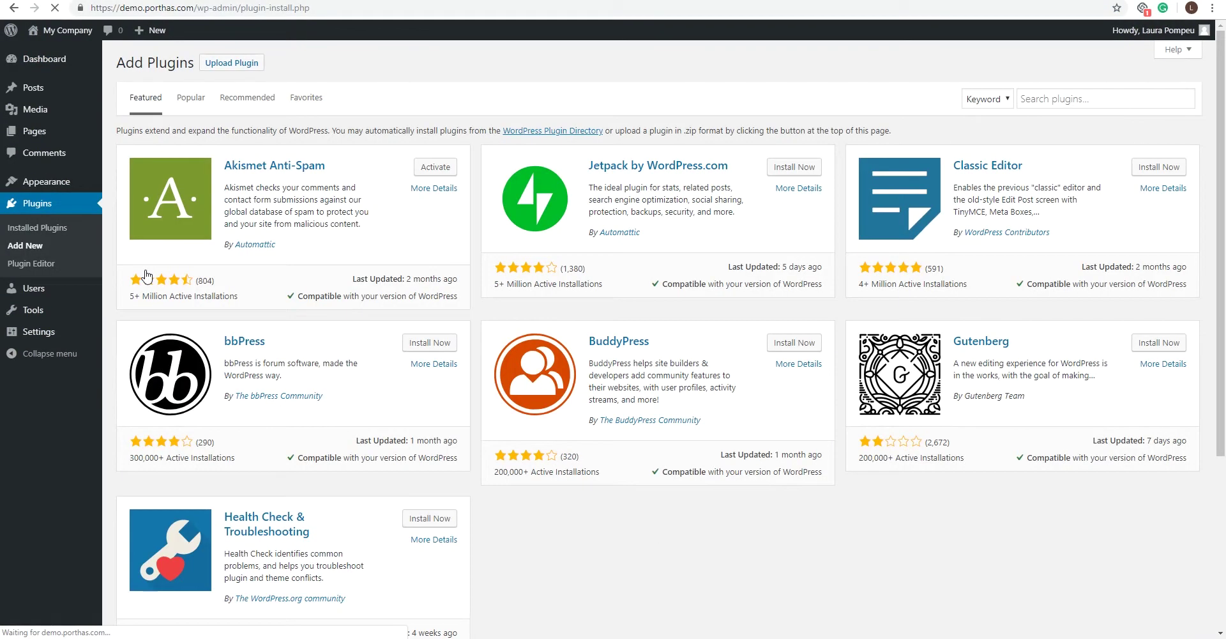
click(1069, 101)
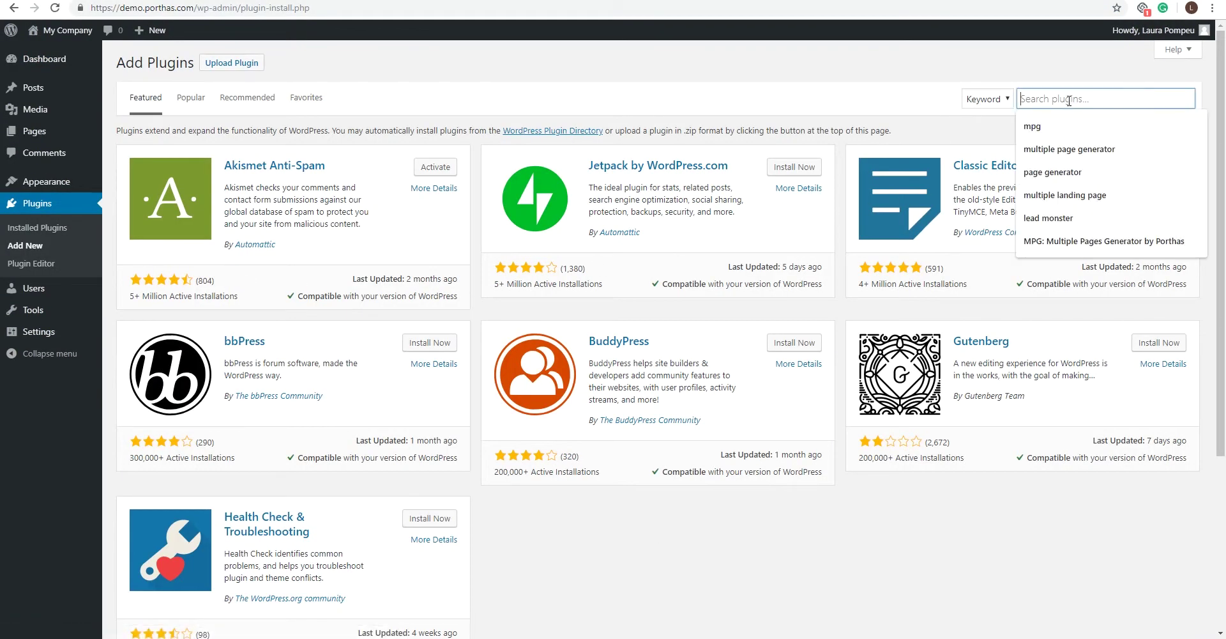
click(1073, 241)
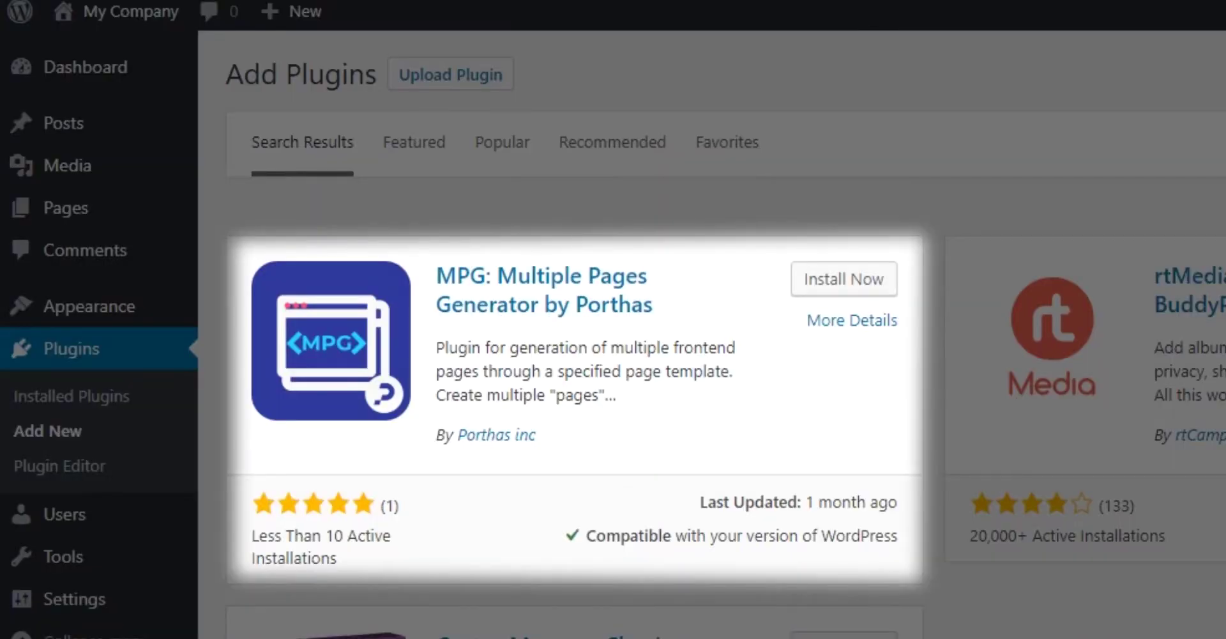
click(832, 281)
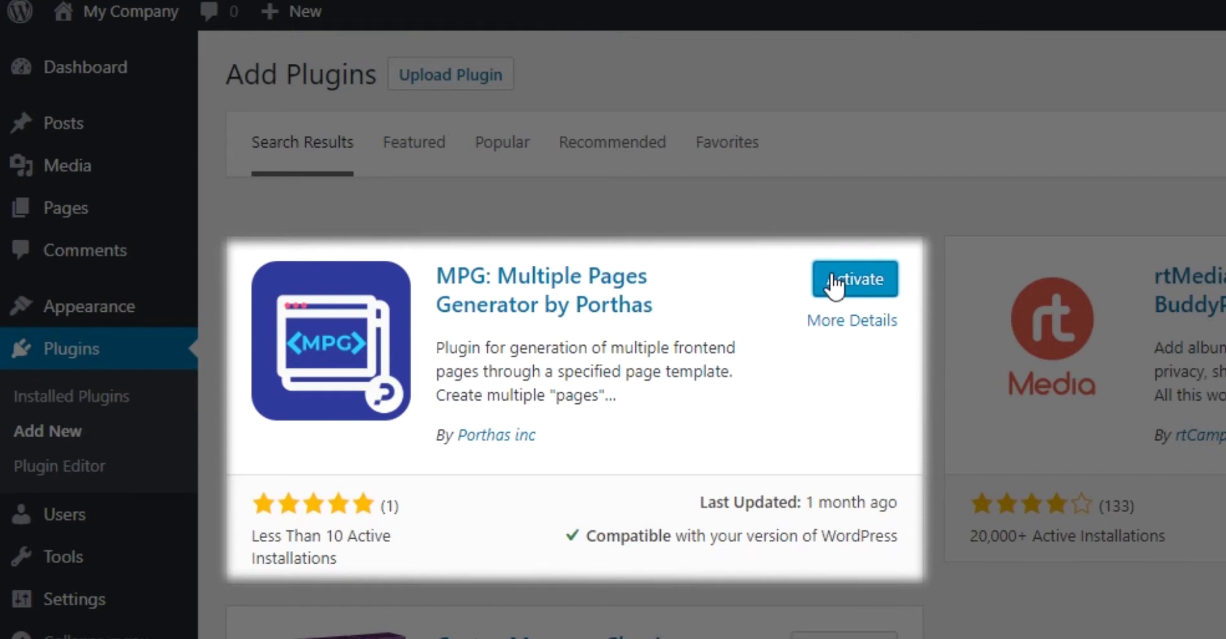
click(832, 281)
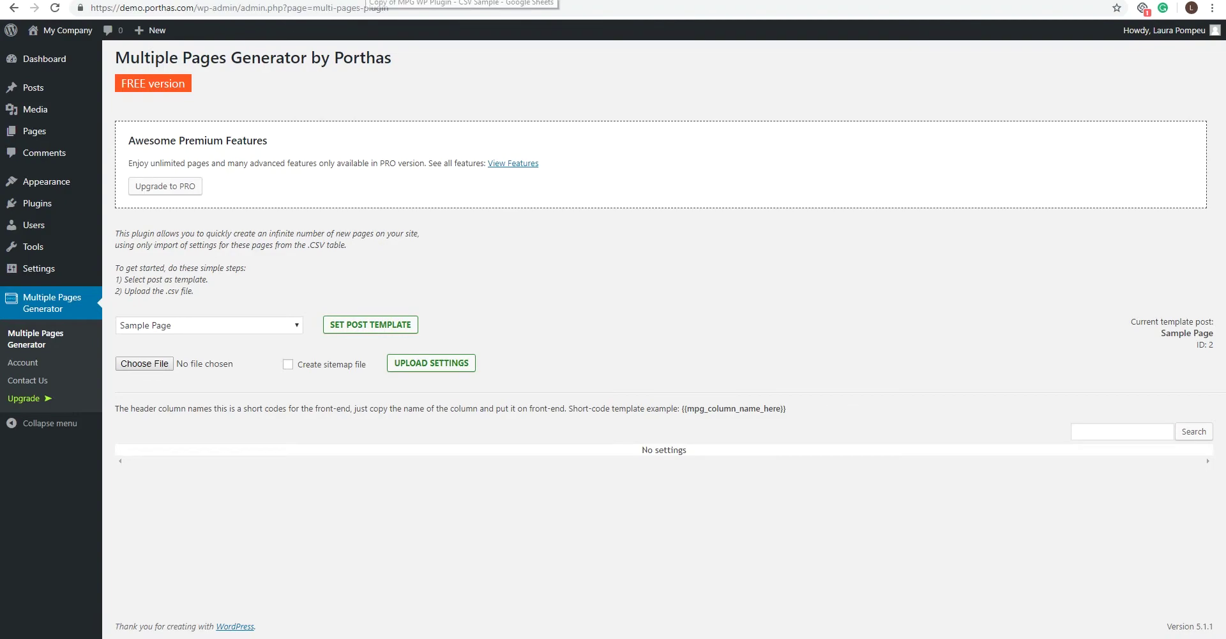
Switch to the CSV Sample sheet and point out the city, state and population headers
click(487, 3)
scroll(332, 249, down, 9)
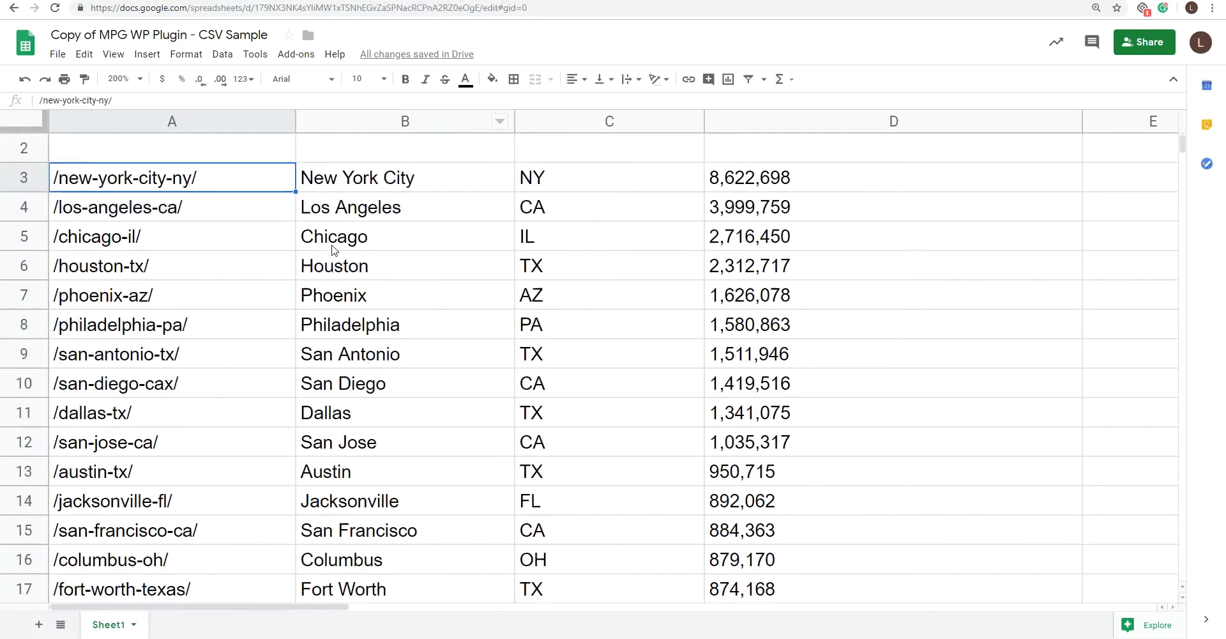
scroll(332, 249, up, 9)
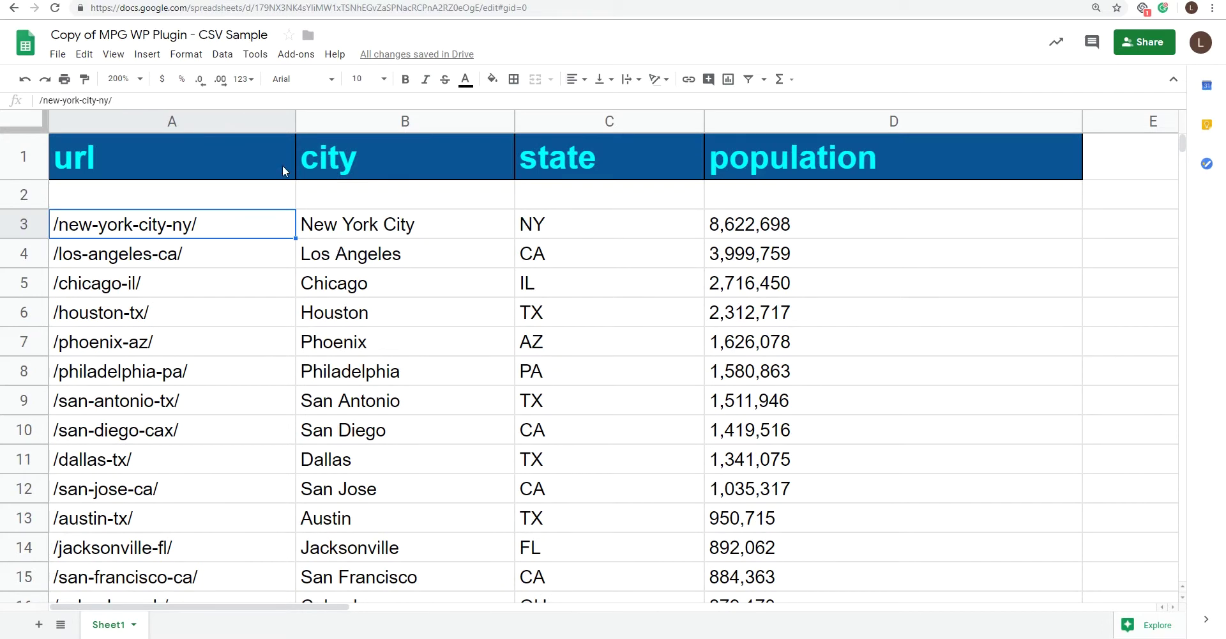
click(336, 160)
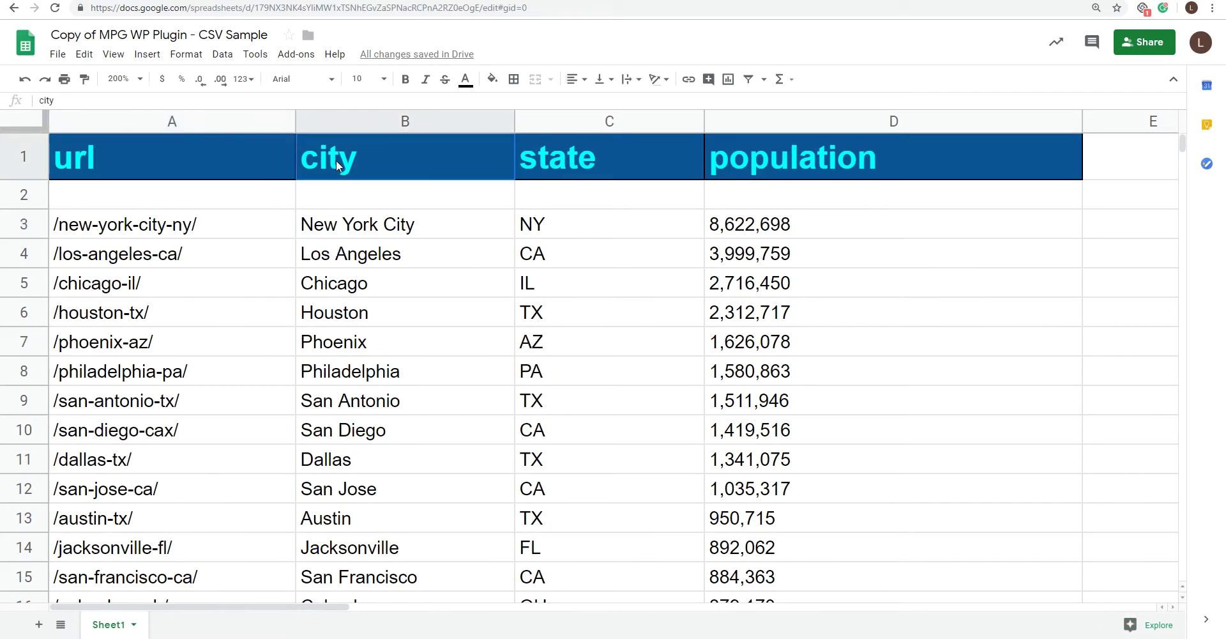
click(539, 151)
click(751, 167)
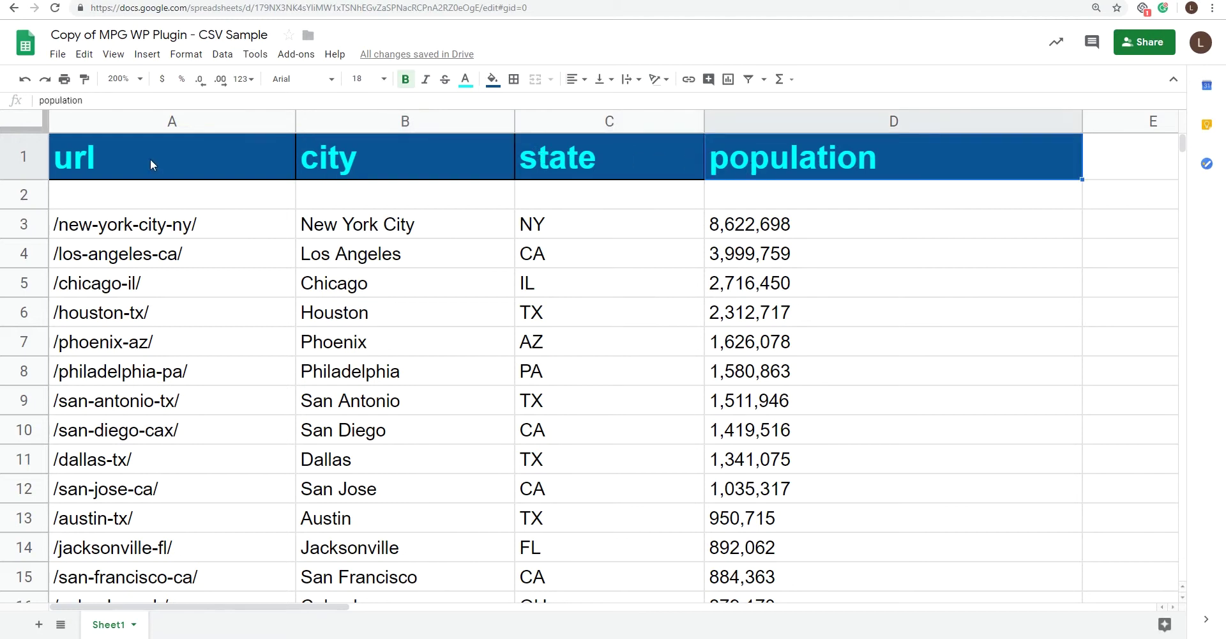
Select the url column A and scroll through the list of US cities
click(153, 122)
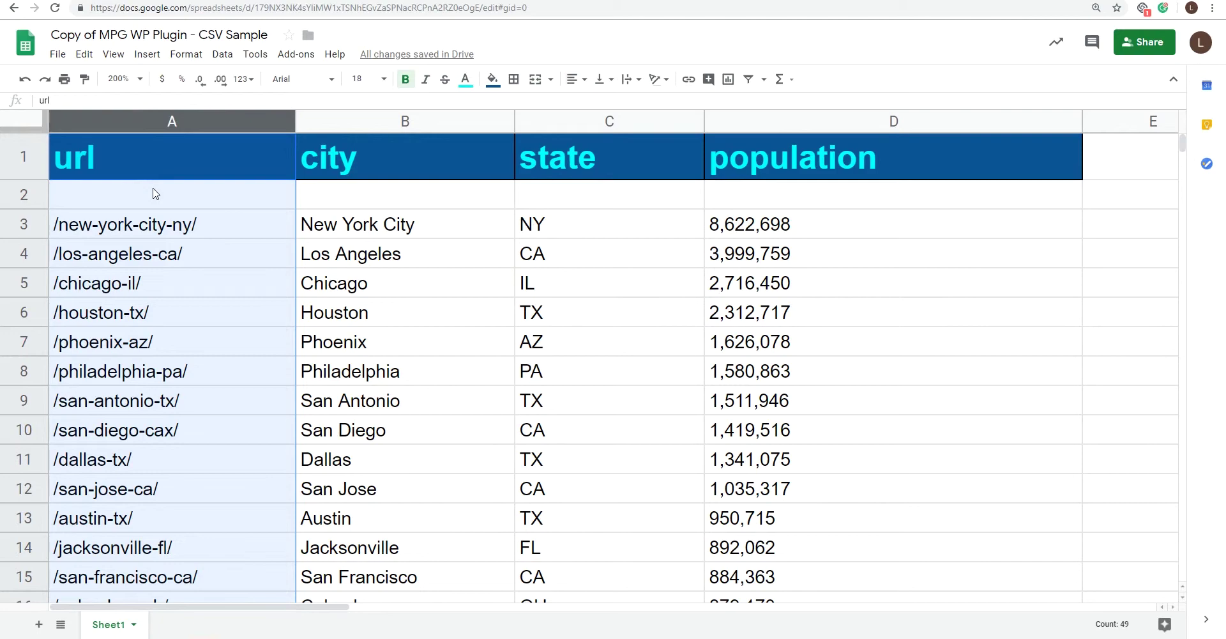
scroll(155, 193, down, 5)
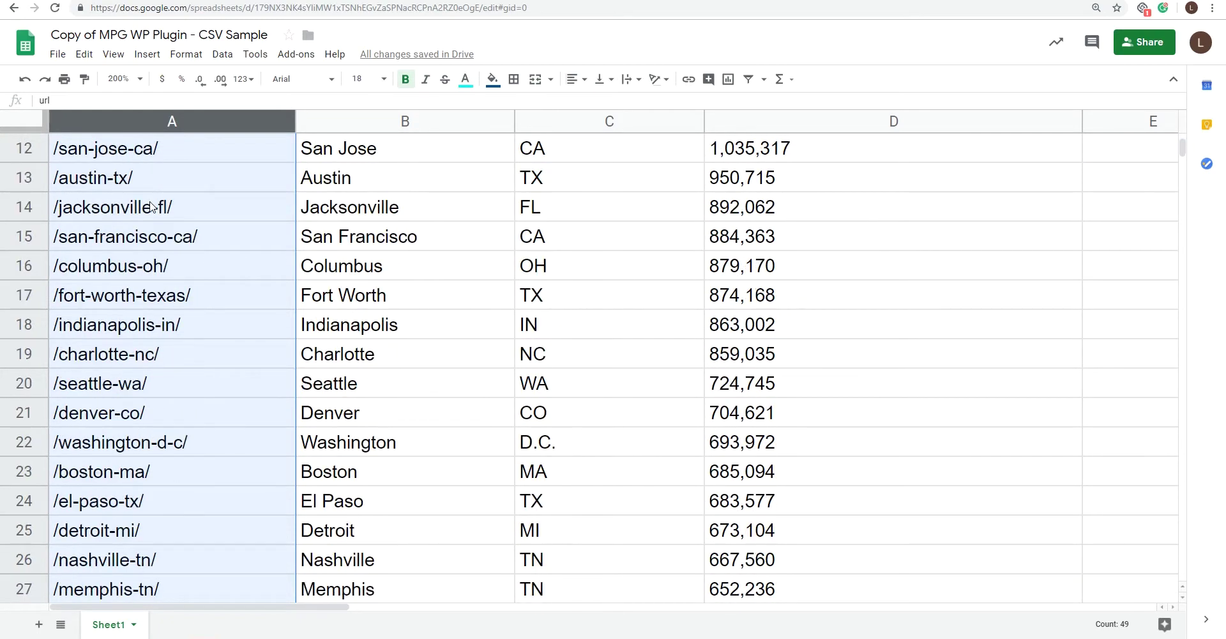
scroll(152, 206, down, 1)
scroll(152, 206, down, 2)
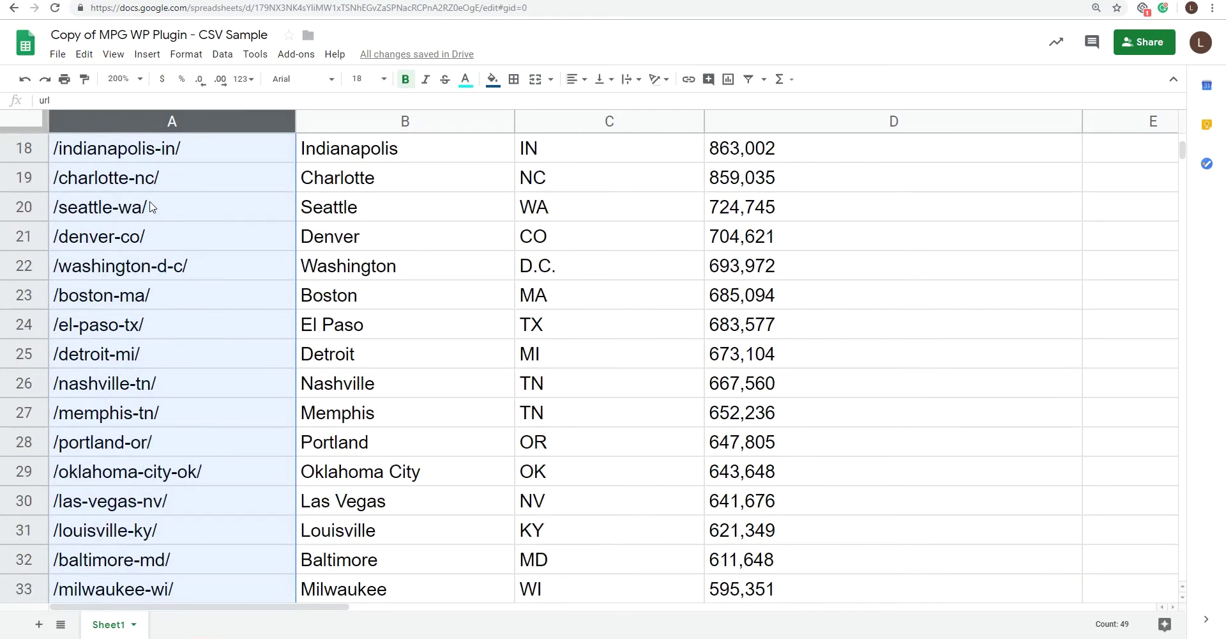
scroll(152, 206, up, 7)
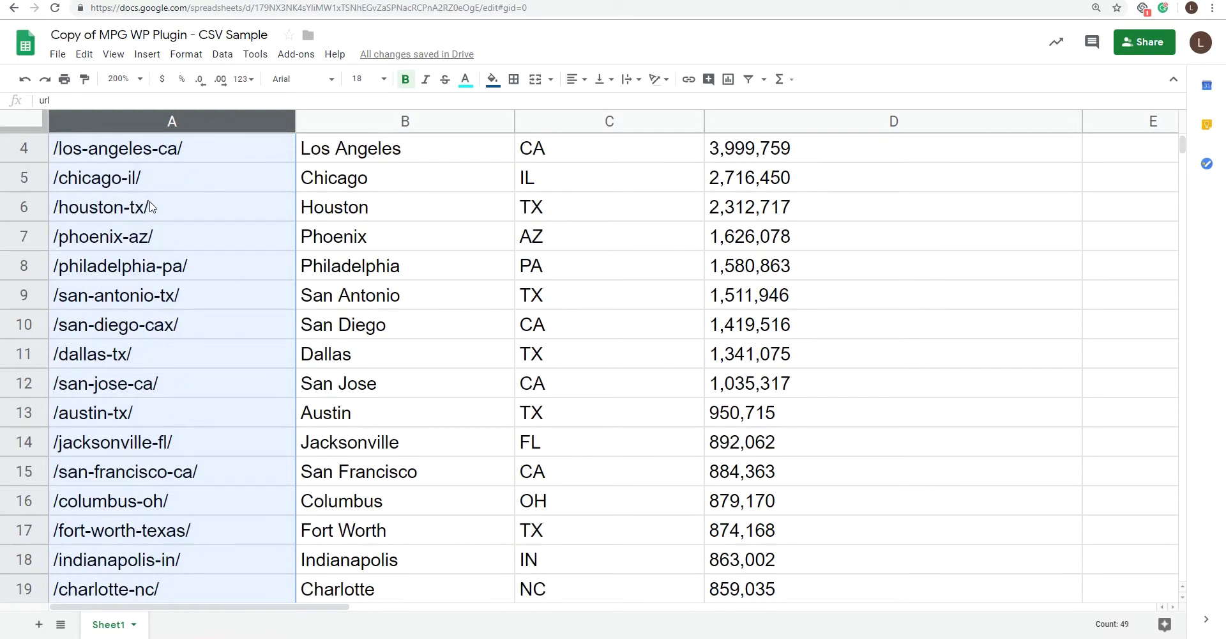
scroll(152, 206, up, 2)
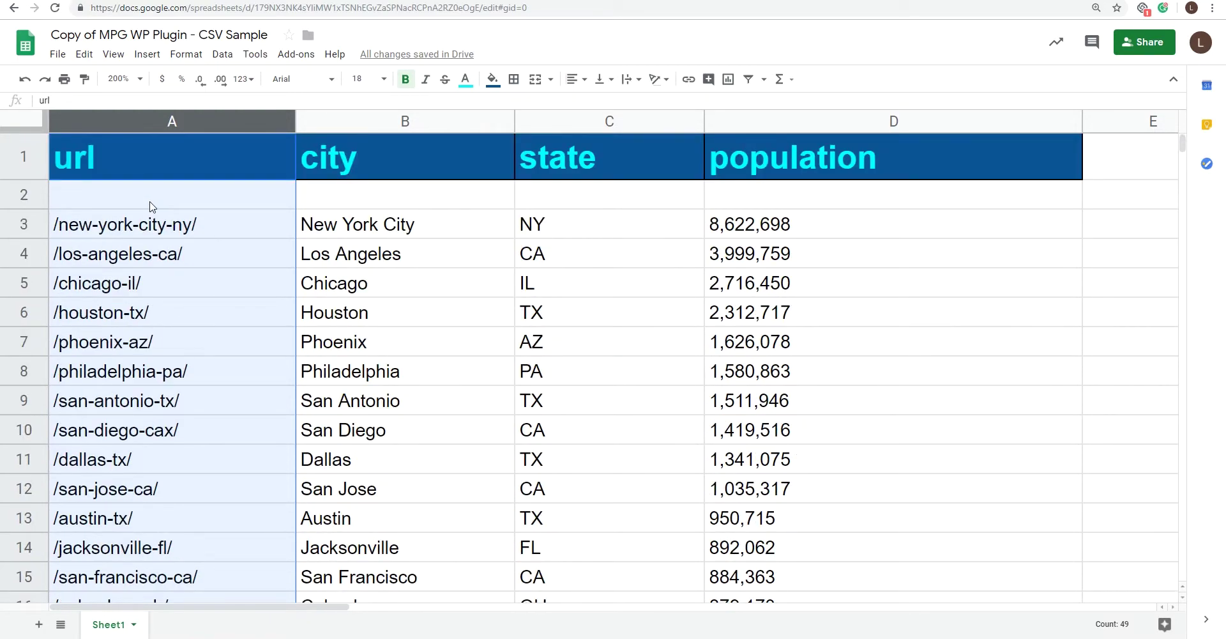
Enter Example City, Example State and X in B2–D2, and /example-city/ in A2
click(152, 206)
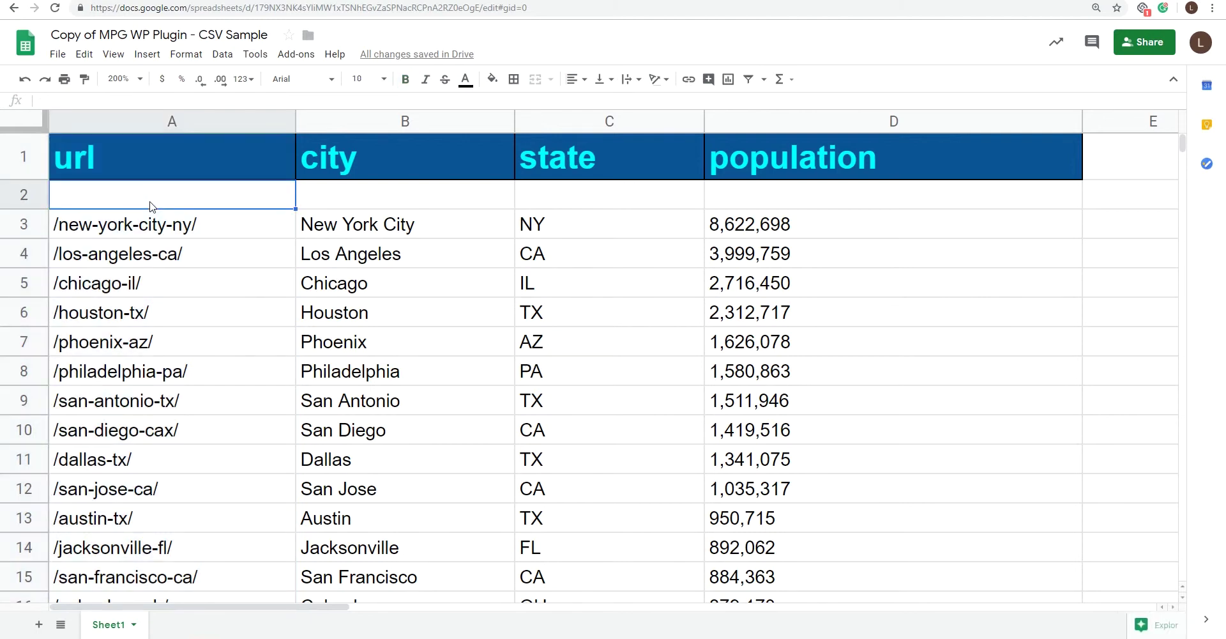
click(311, 200)
text(Exampl)
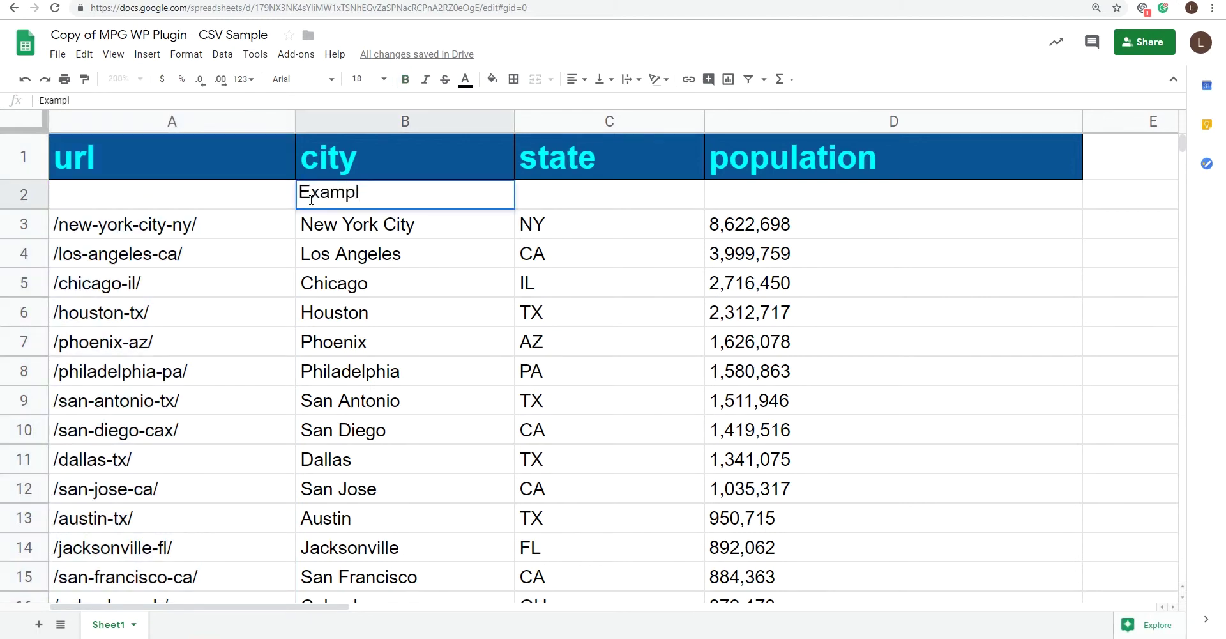
text(e City)
key(Tab)
text(Exa)
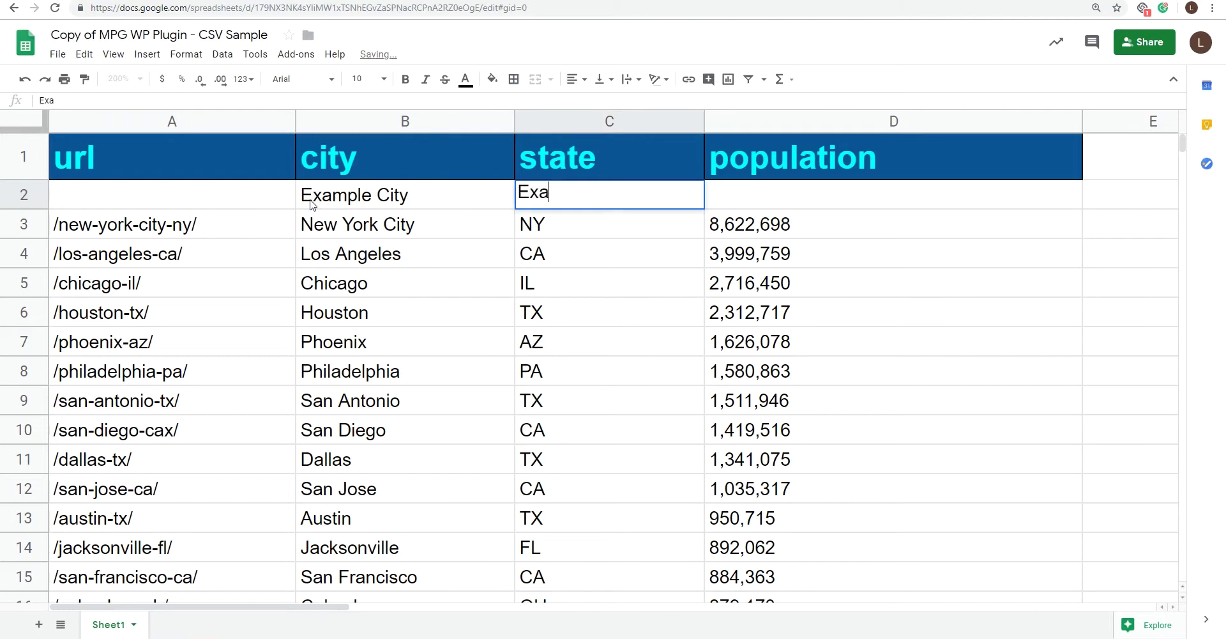
text(mple State)
key(Tab)
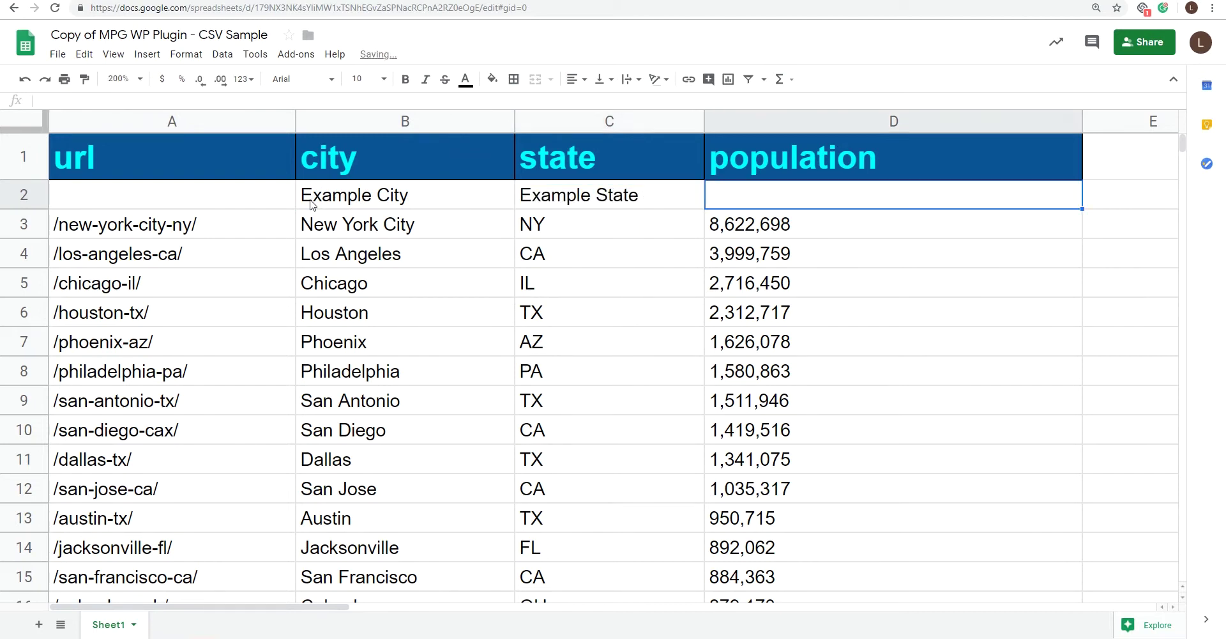
text(X)
click(285, 203)
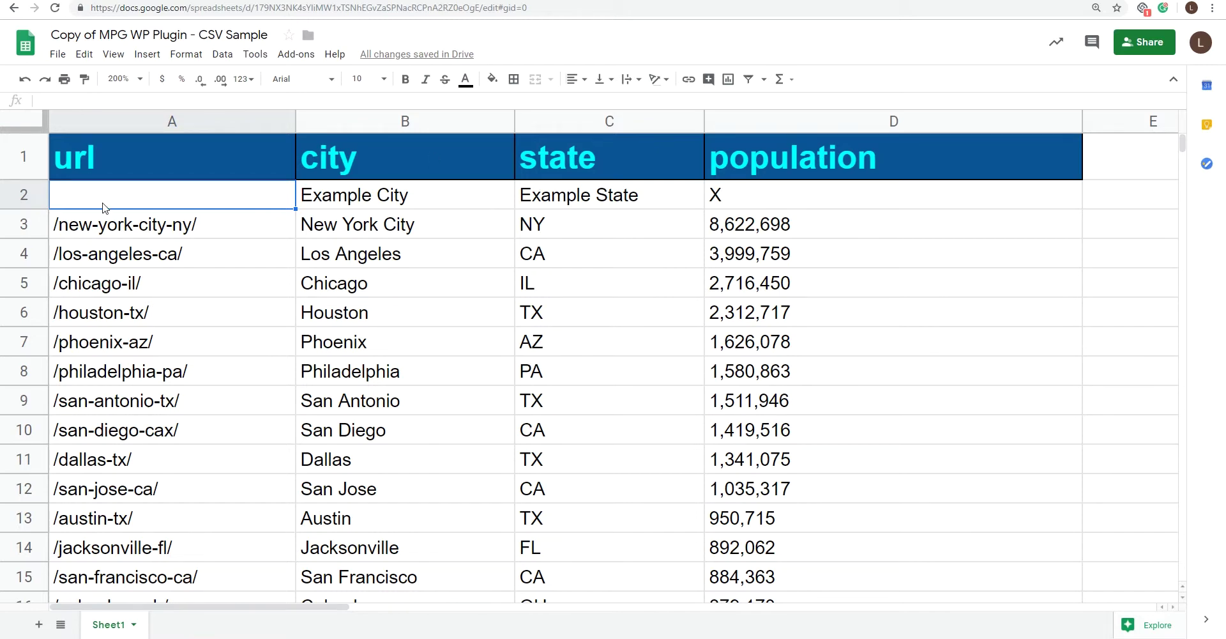
text(/)
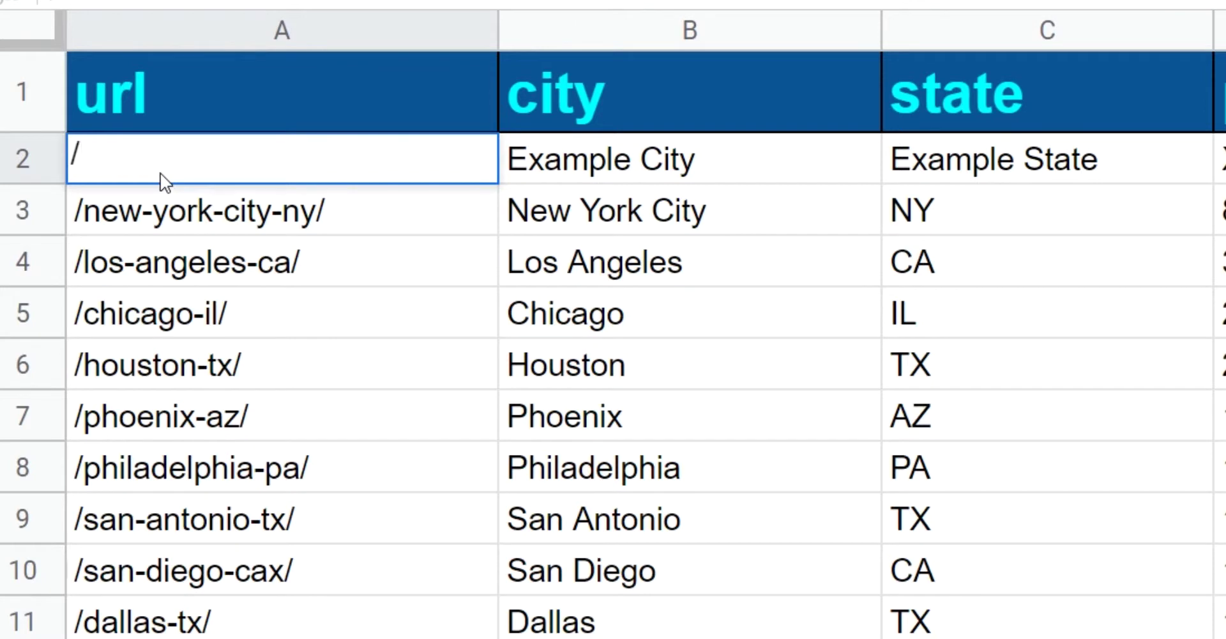
text(example)
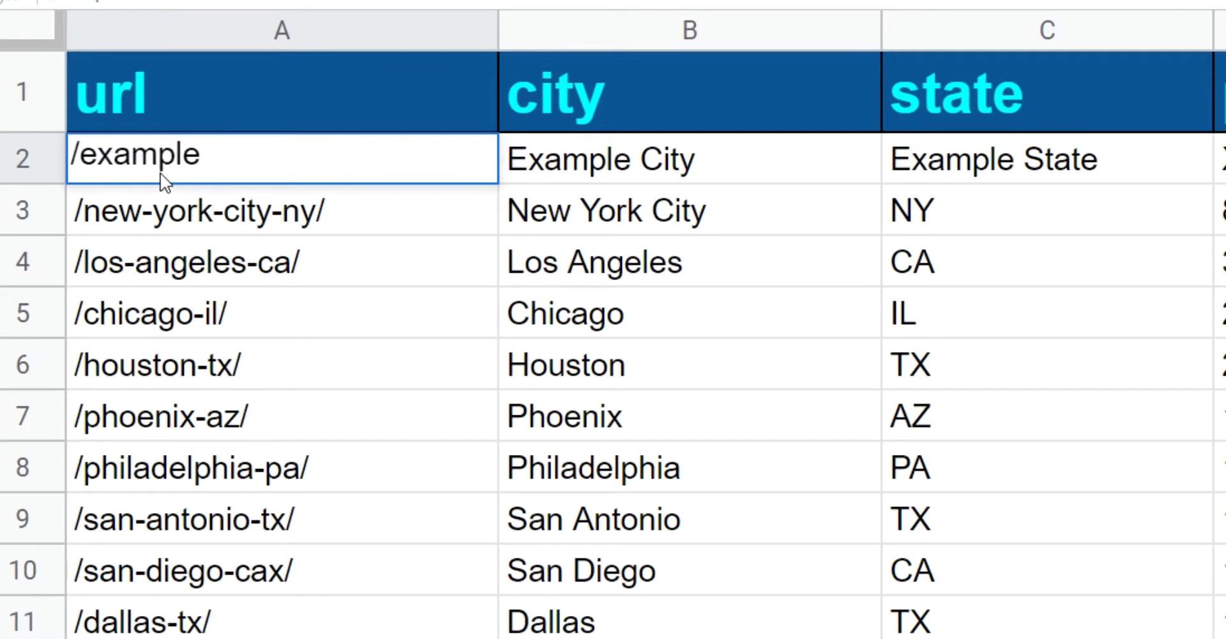
text(-city)
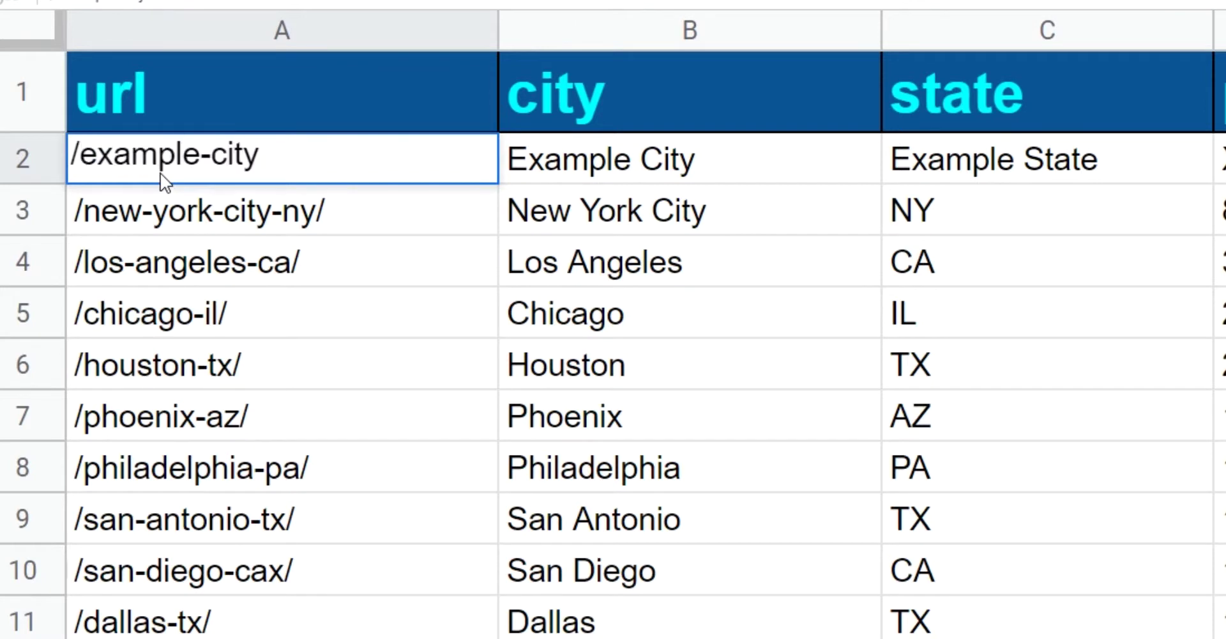
text(/)
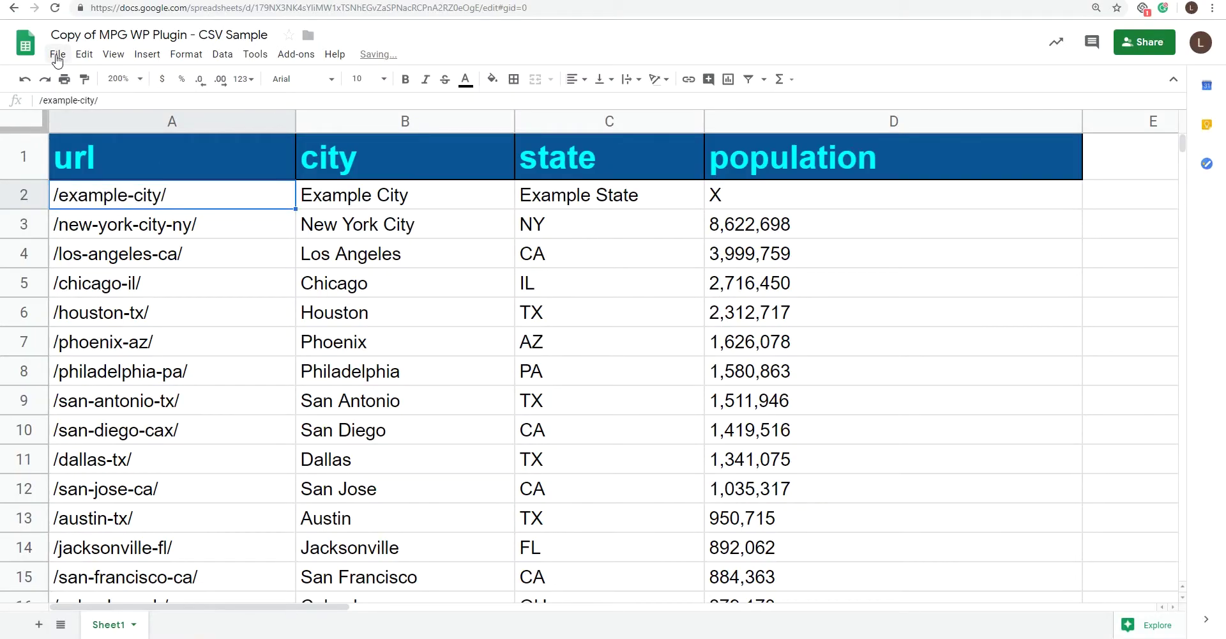
Download the current sheet as a .csv file and point out the header row names
click(57, 53)
mouse_move(113, 219)
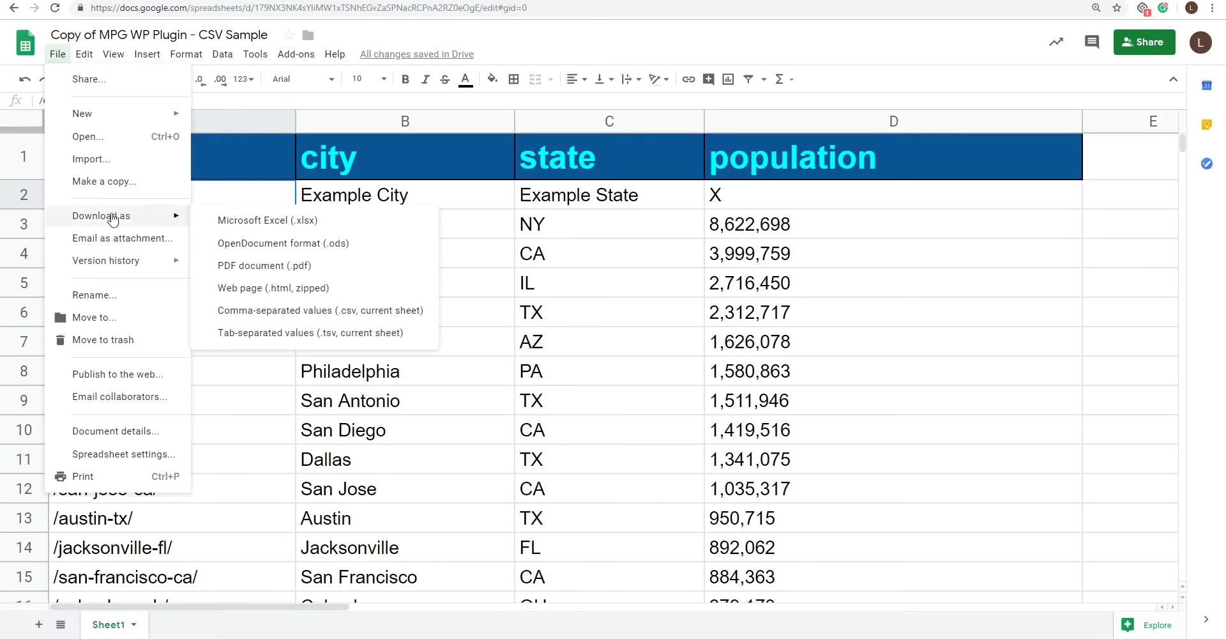
click(262, 310)
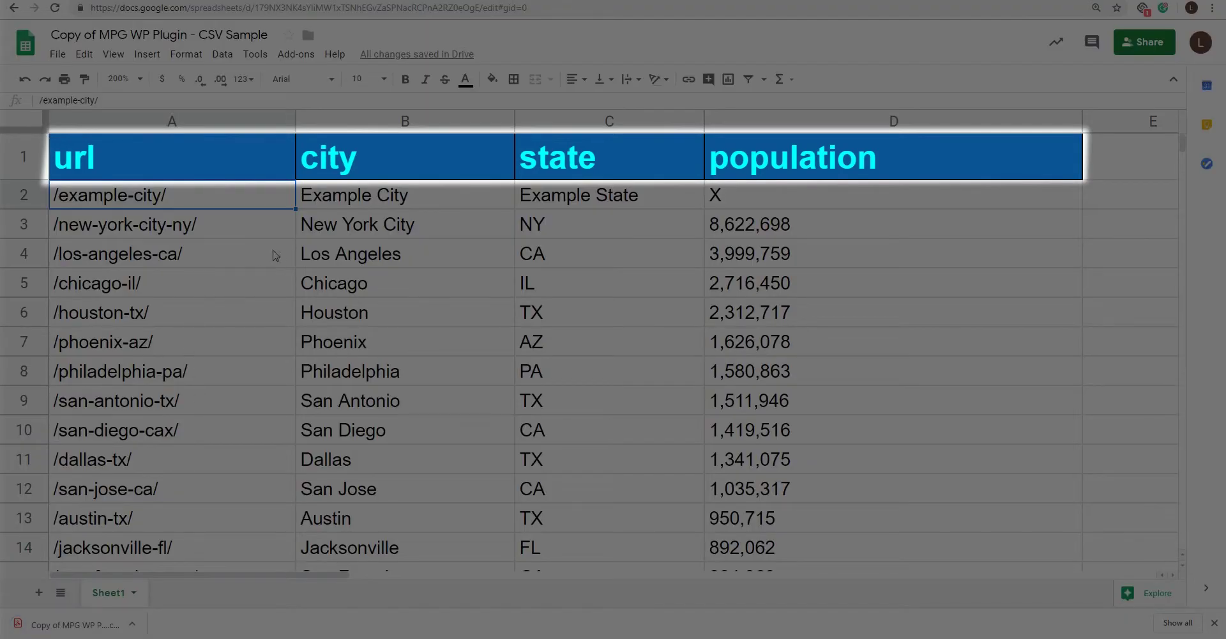
click(748, 166)
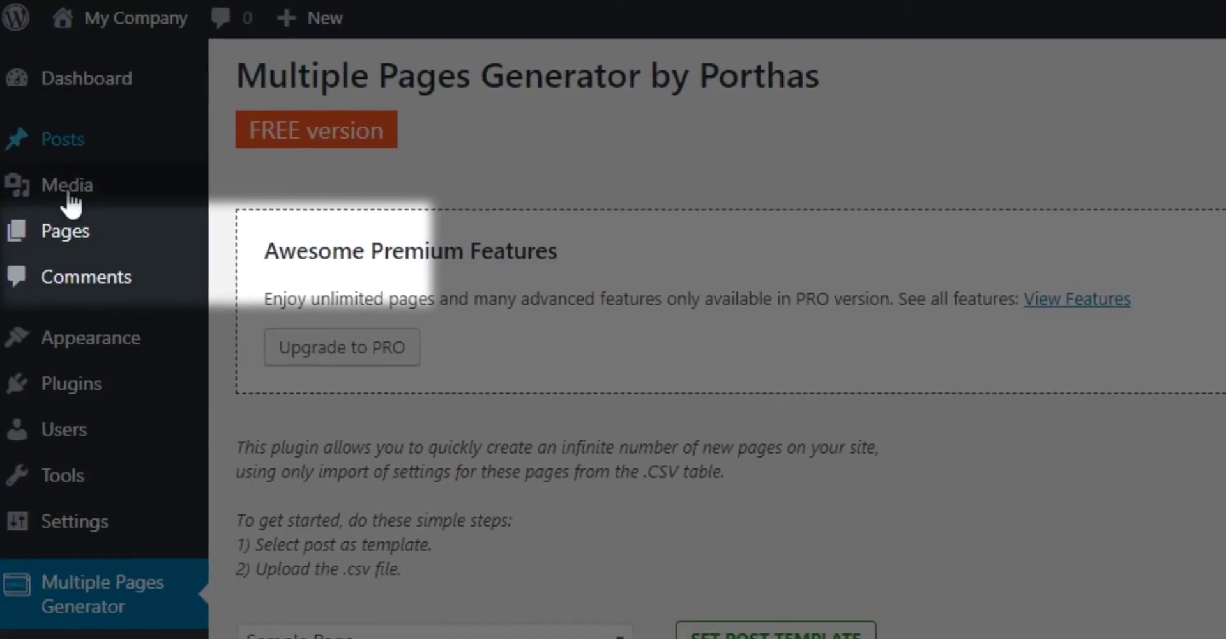
Publish a new page titled 'This is {{mpg_city}}, {{mpg_state}}' reading 'Home to {{mpg_population}} people.'
mouse_move(75, 131)
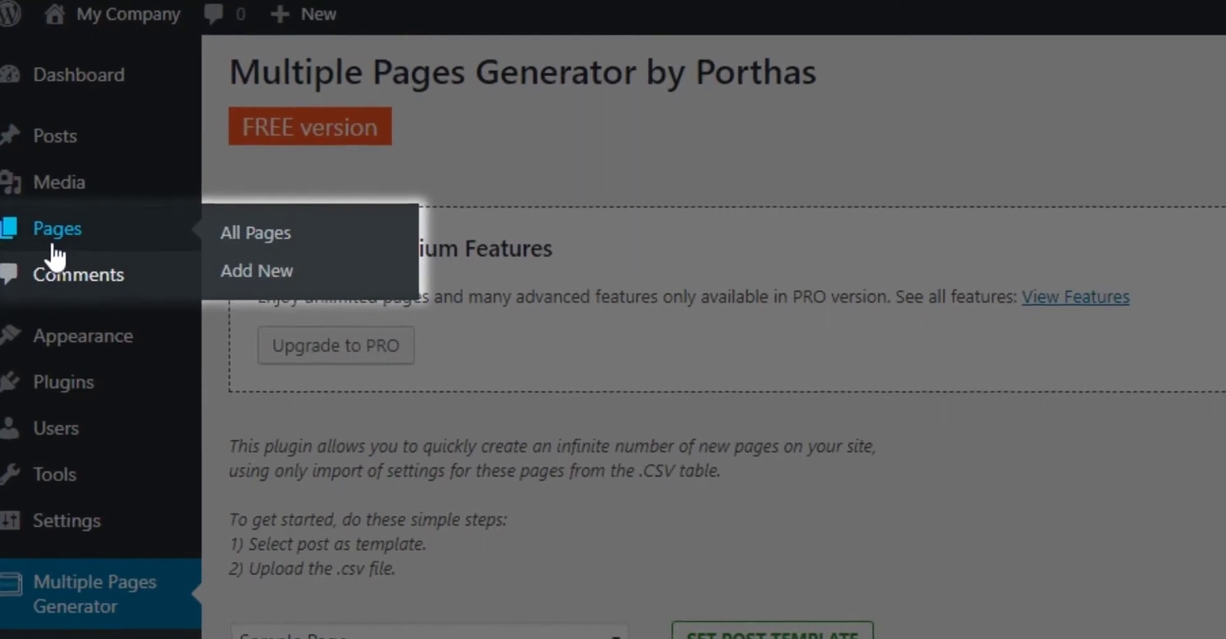
click(249, 267)
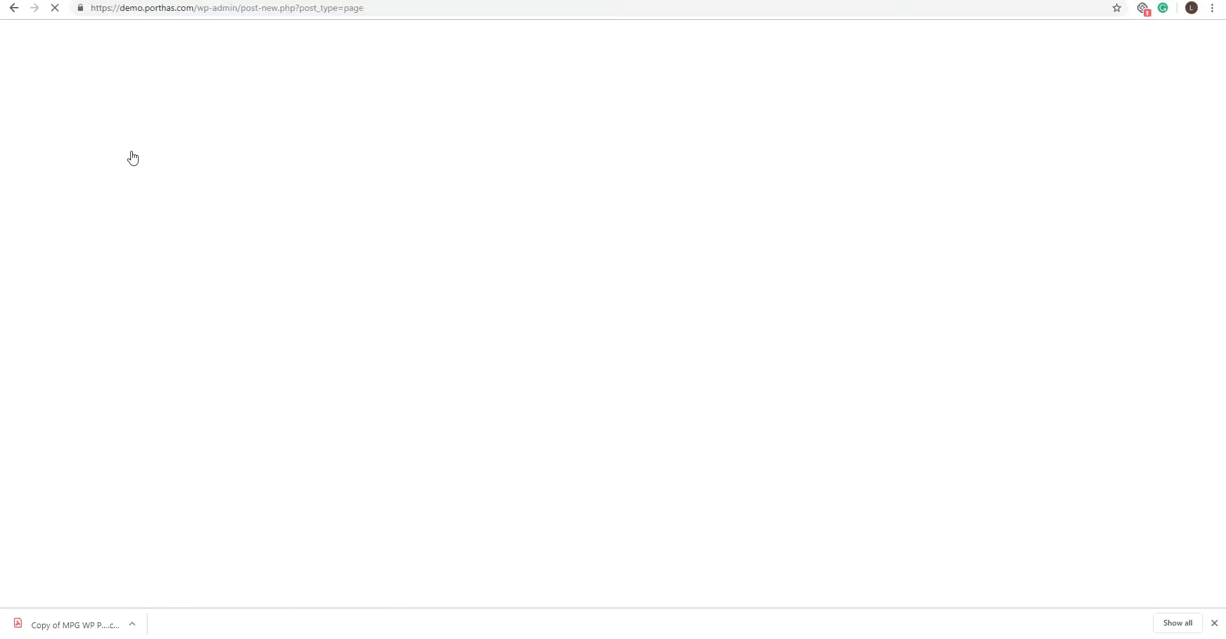
text({{m)
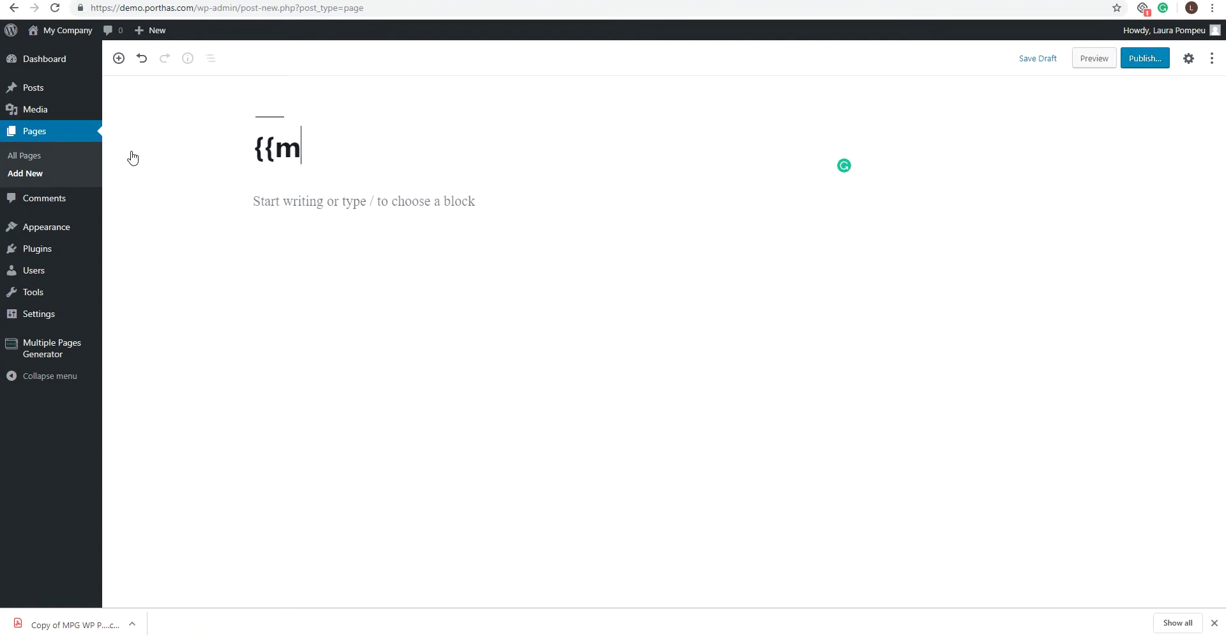
text(pg_headername)
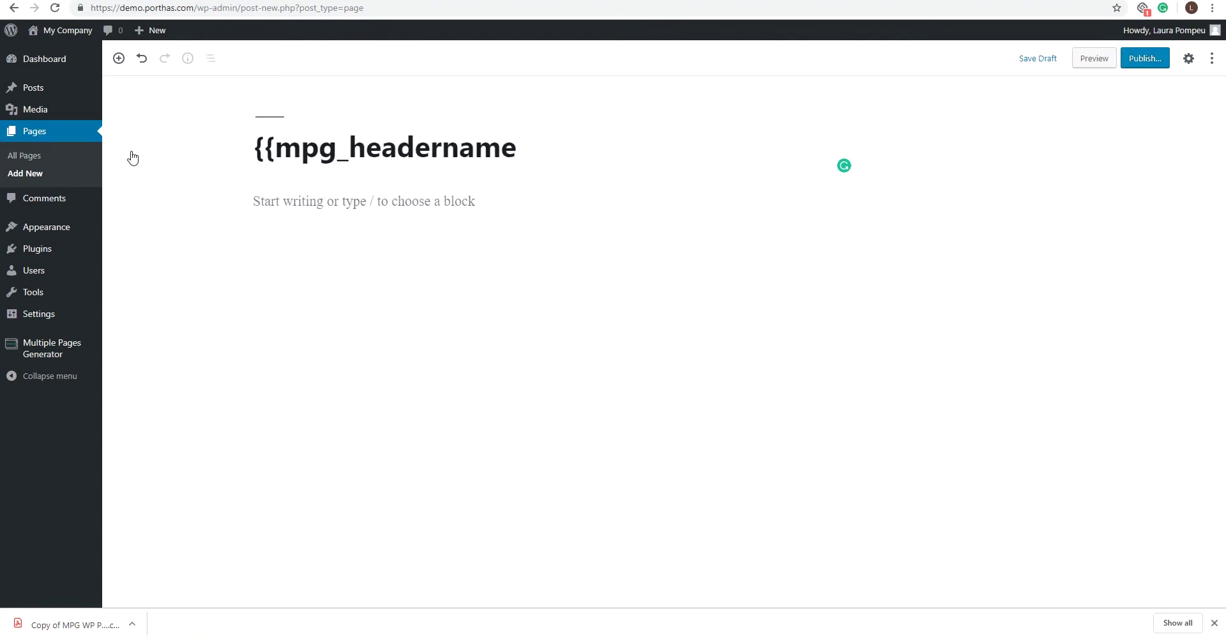
text(}})
key(BackSpace)
key(BackSpace)
key(BackSpace)
key(BackSpace)
key(BackSpace)
key(BackSpace)
key(BackSpace)
key(BackSpace)
key(BackSpace)
key(BackSpace)
key(BackSpace)
key(BackSpace)
key(BackSpace)
key(BackSpace)
key(BackSpace)
key(BackSpace)
key(BackSpace)
key(BackSpace)
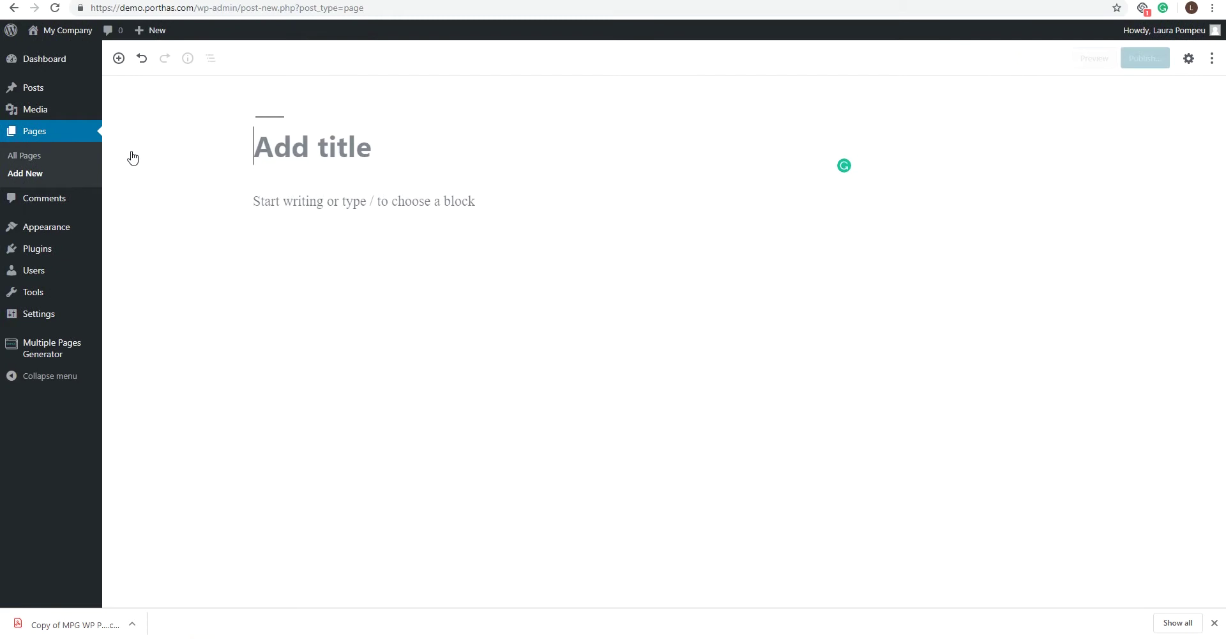
text(This is {{m)
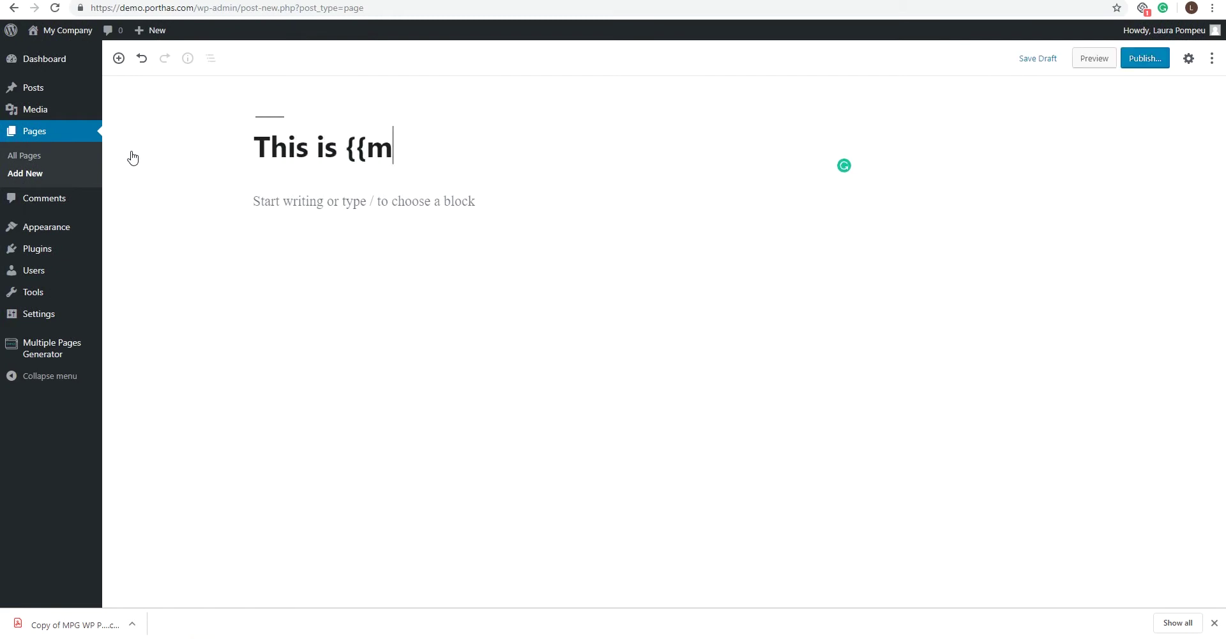
text(pg_city}}, )
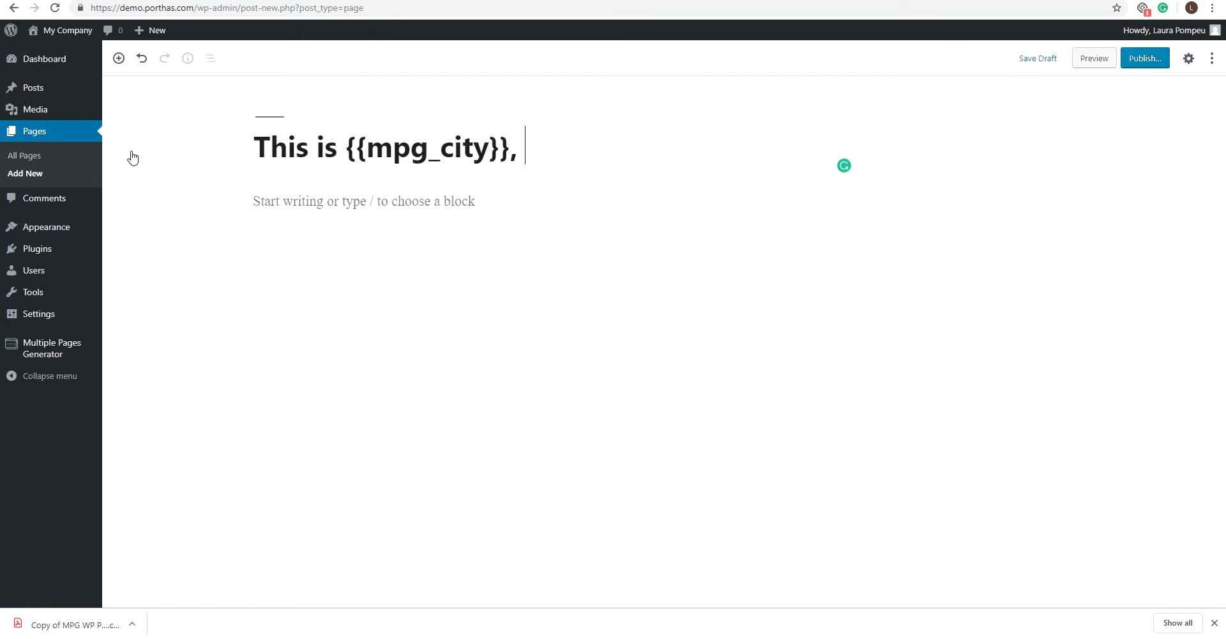
text({{mpg_state}})
key(Return)
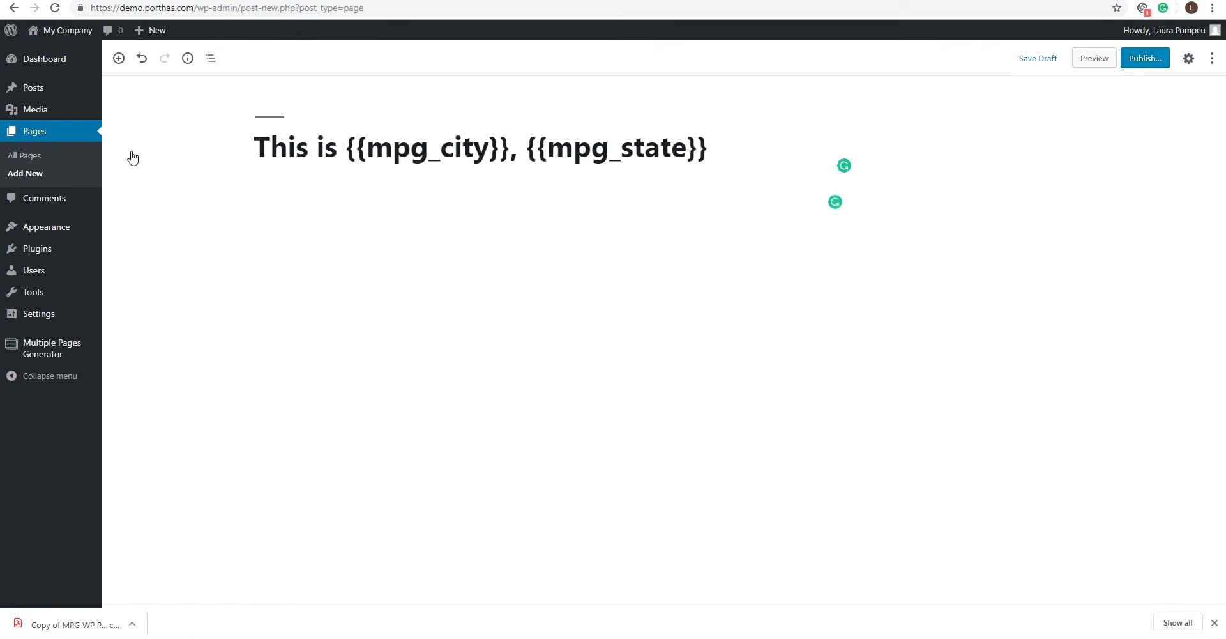
text(Home to {{mpg_populatio)
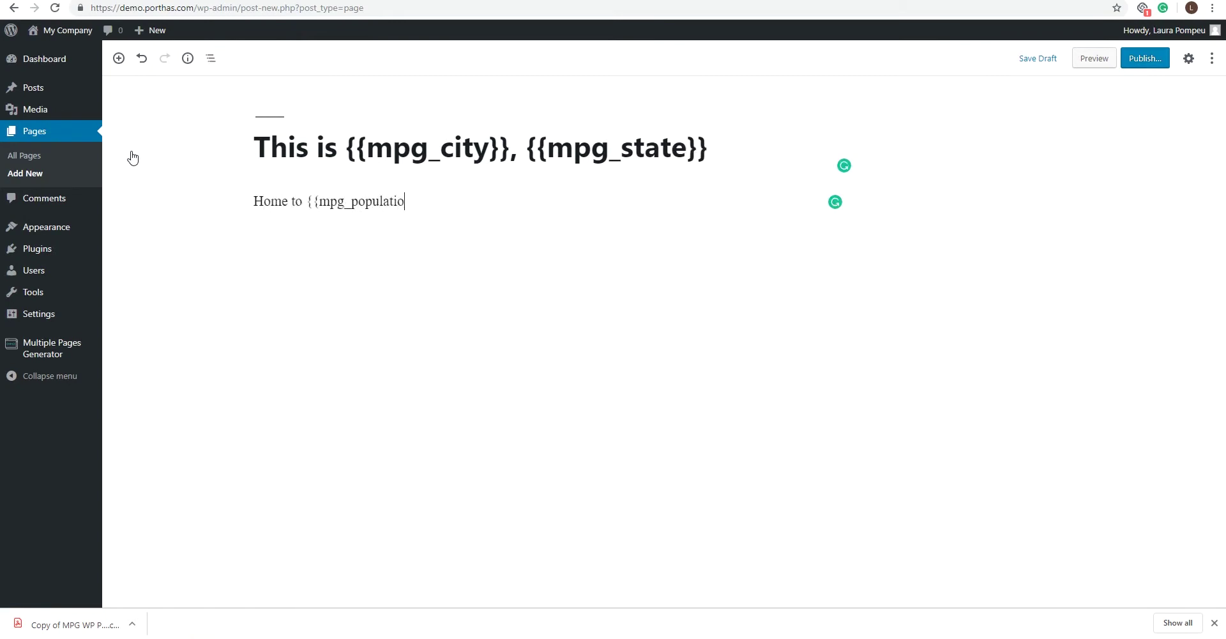
text(n}} people.)
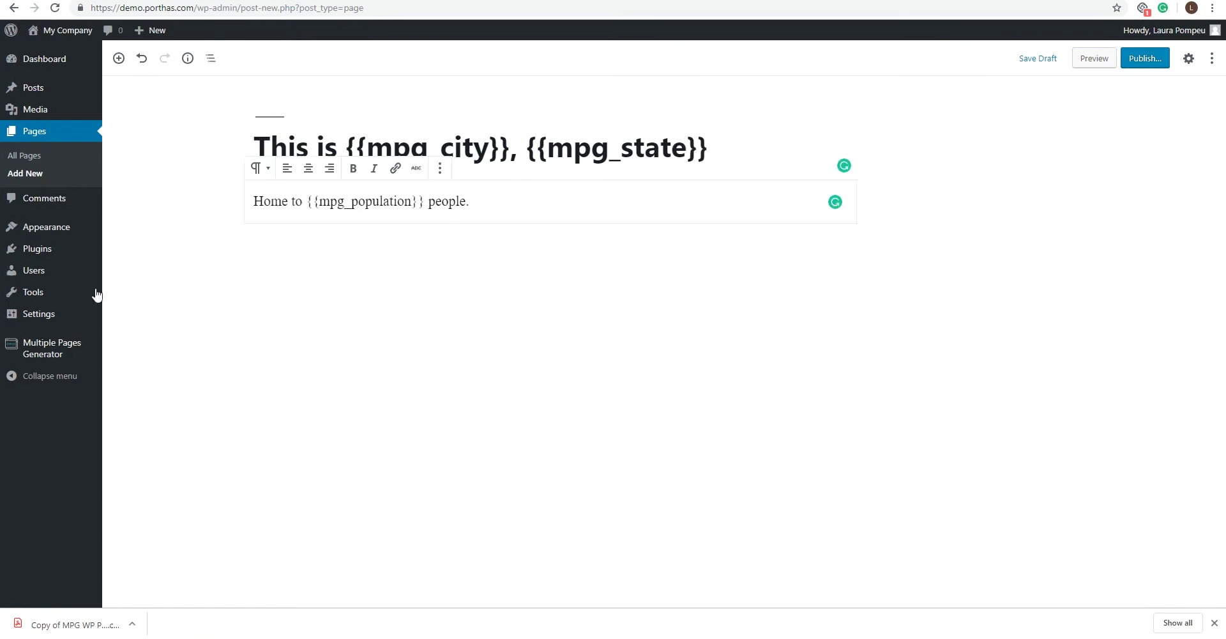
click(1144, 63)
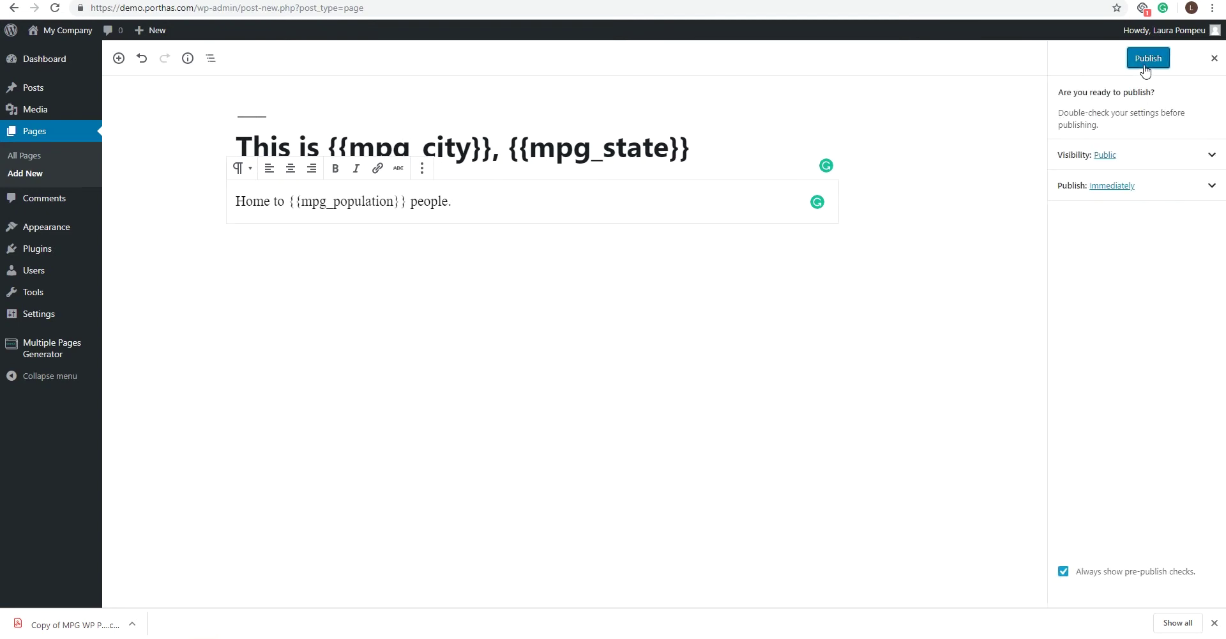
click(1145, 64)
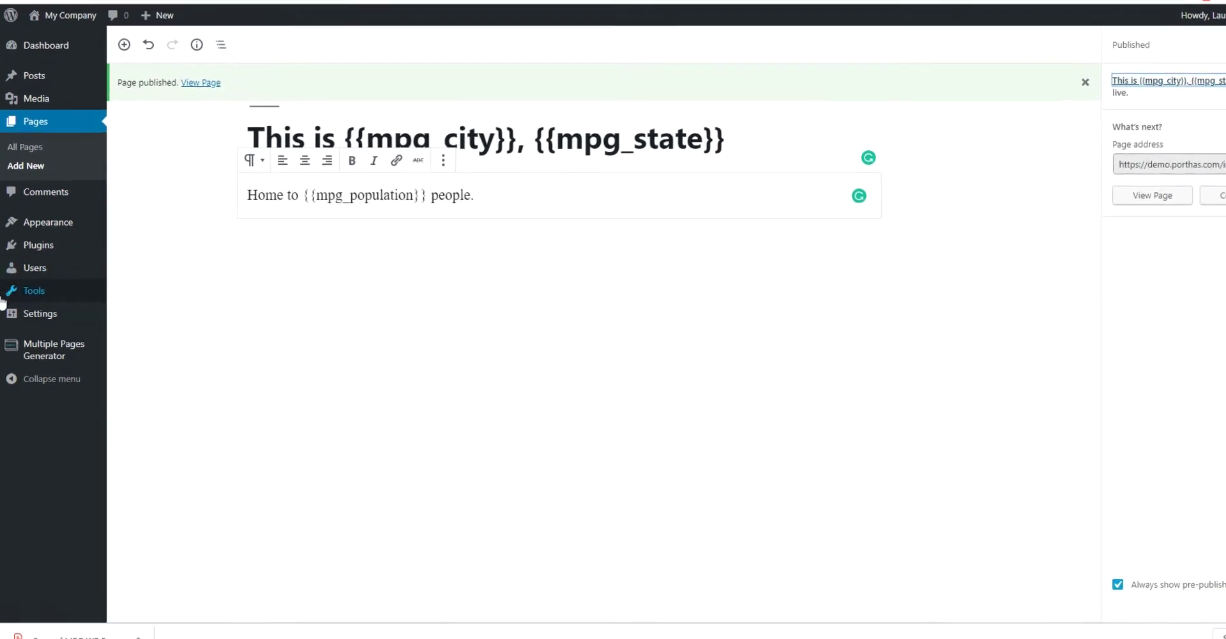
Set 'This is {{mpg_city}}, {{mpg_state}}' as the generator's template page and upload the city CSV
click(37, 355)
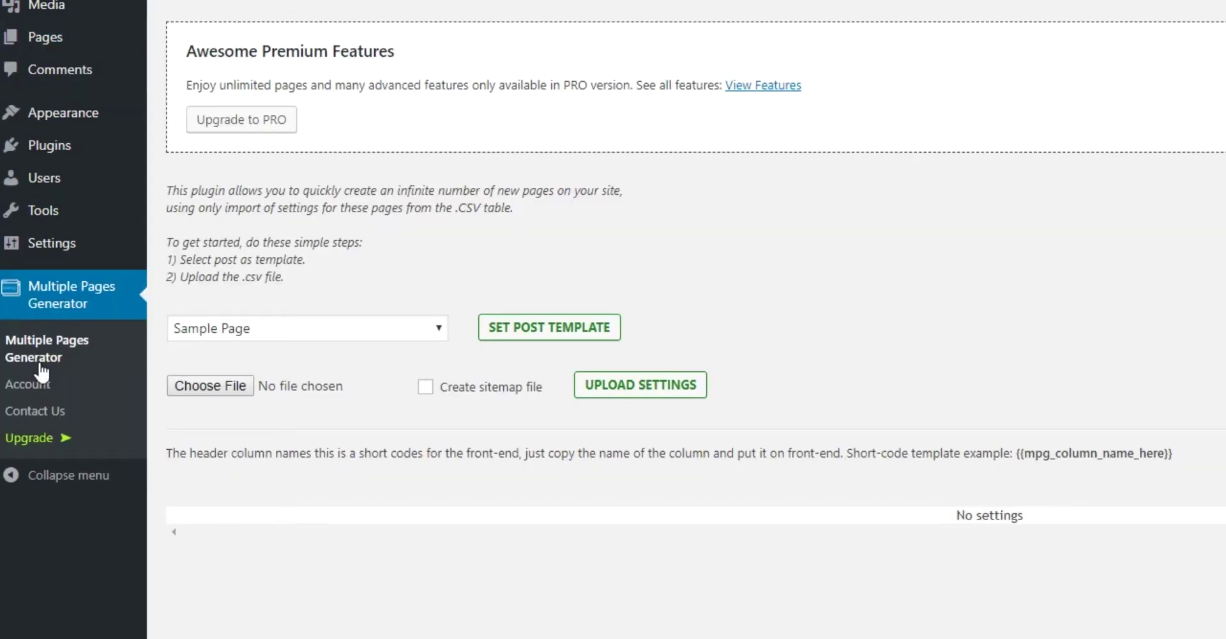
click(423, 329)
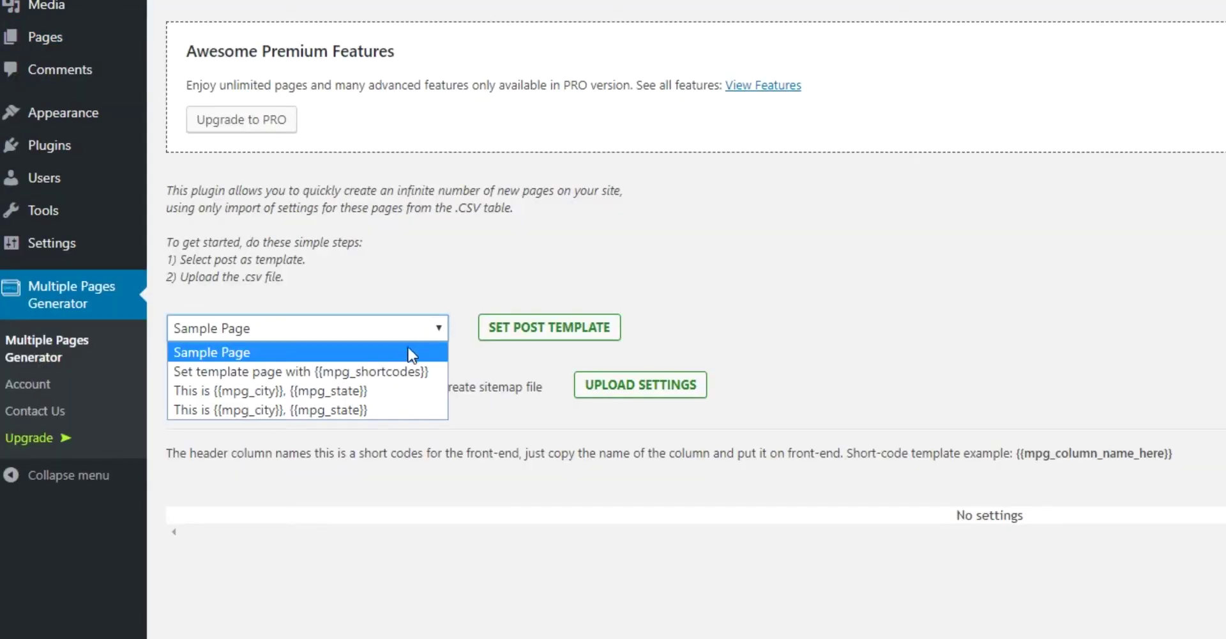
click(399, 391)
click(549, 327)
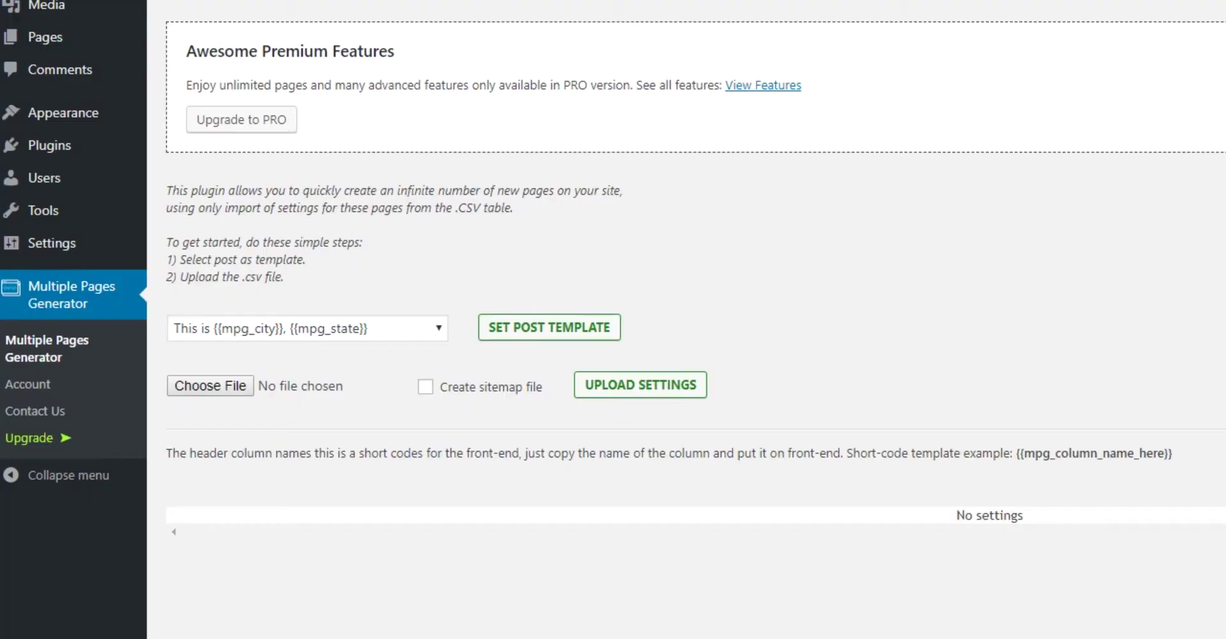
drag(239, 600, 211, 387)
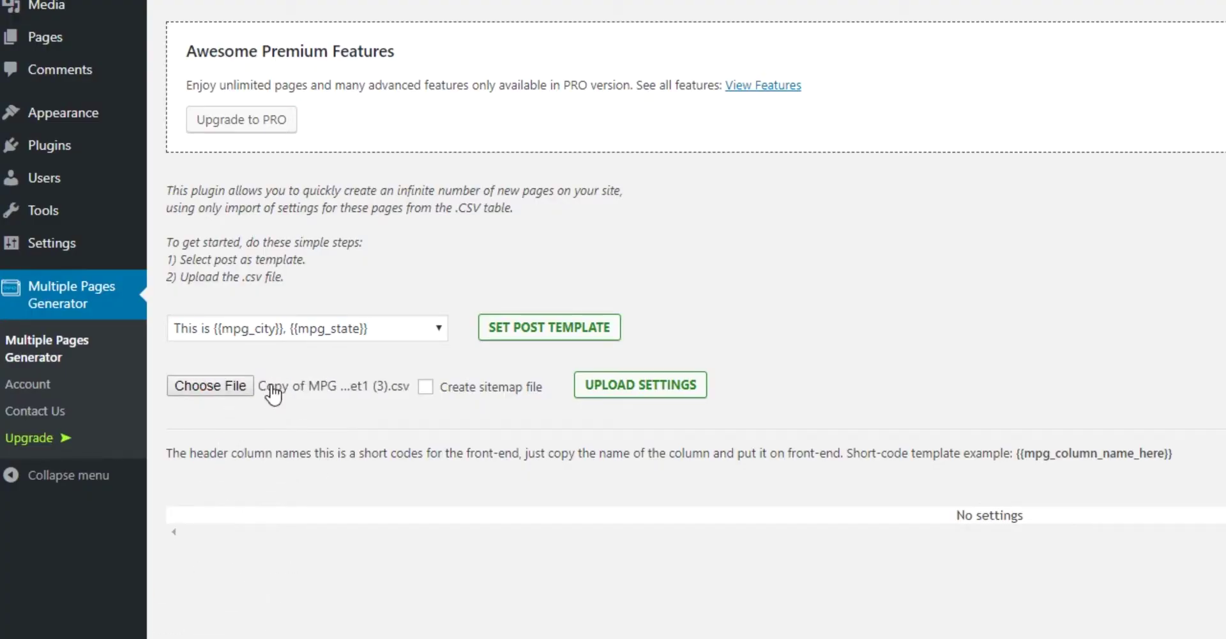
click(625, 387)
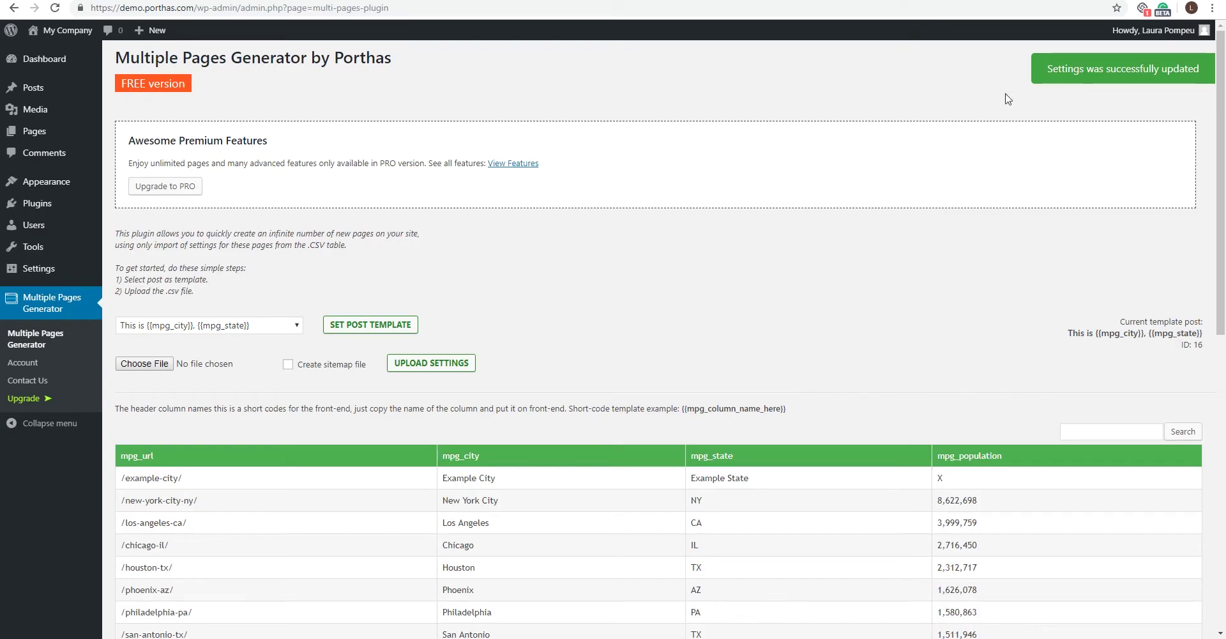
Review the imported mpg_url, mpg_city, mpg_state and mpg_population columns, then check All Pages
scroll(876, 307, down, 2)
scroll(844, 339, down, 1)
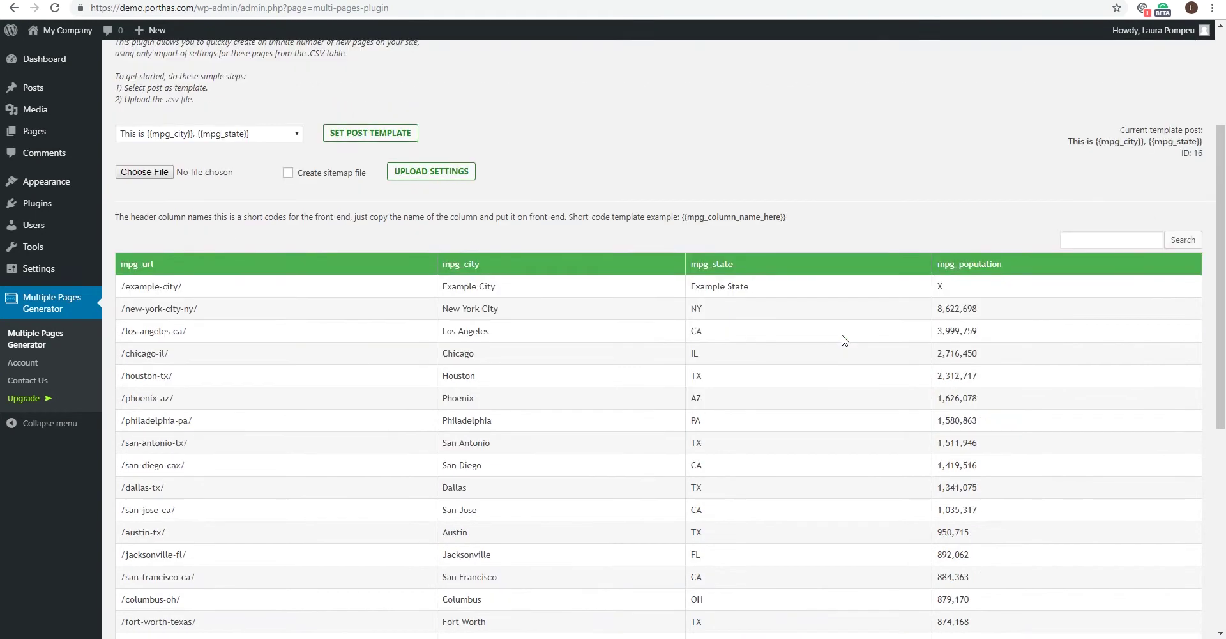
click(1089, 241)
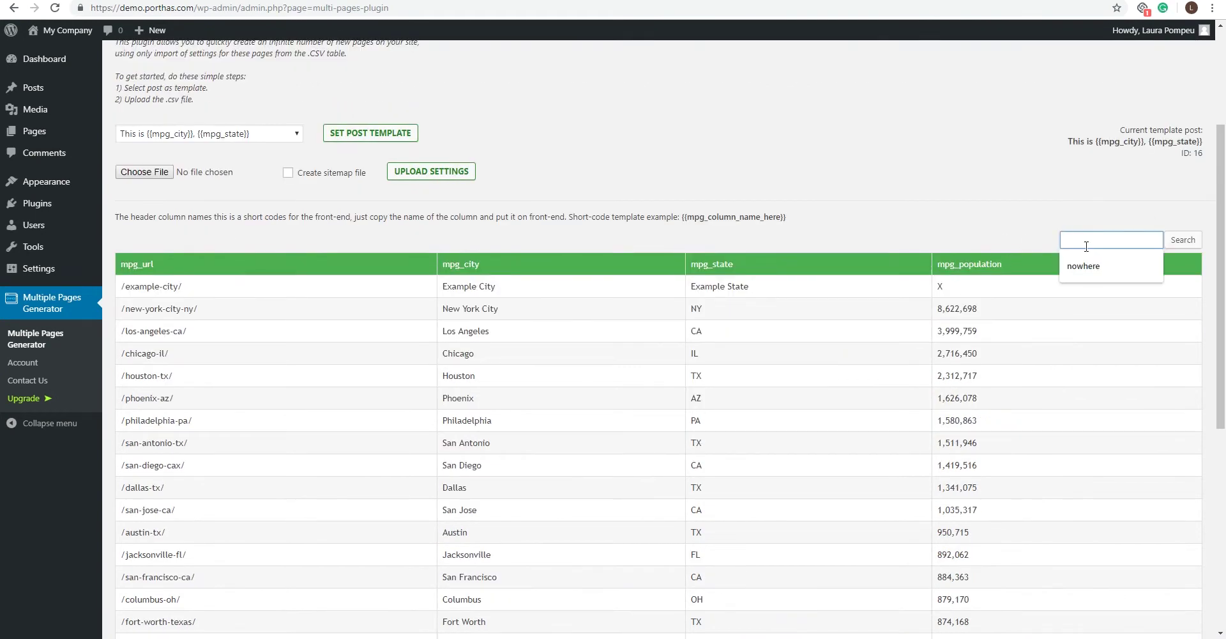
click(171, 264)
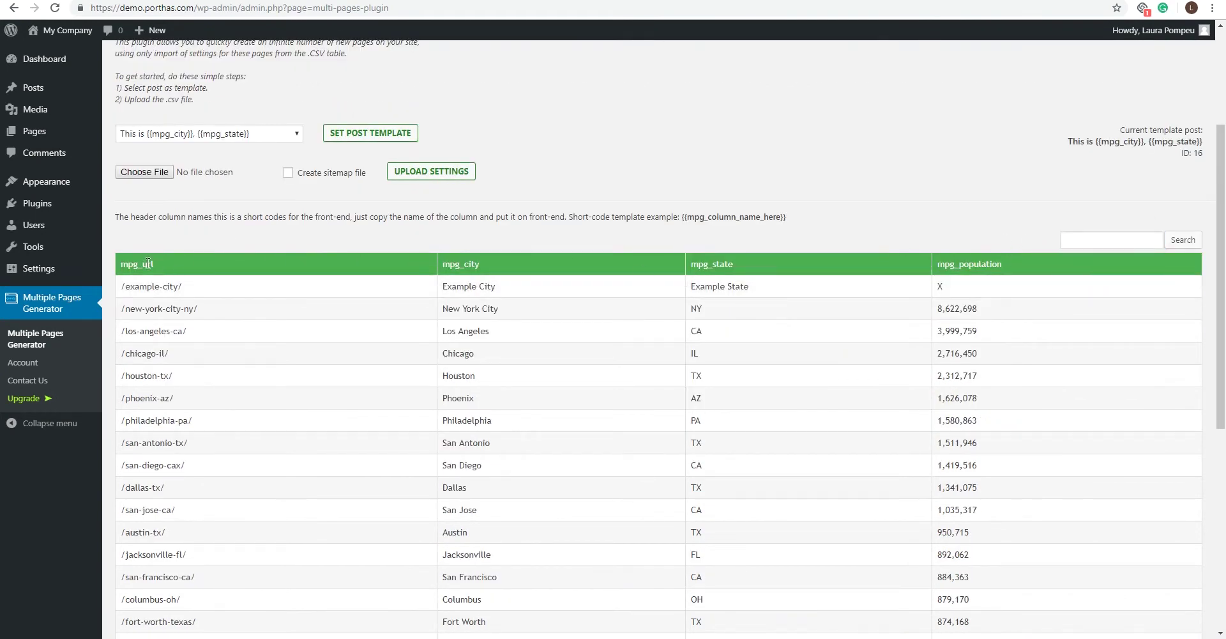
double_click(147, 264)
double_click(465, 264)
double_click(726, 265)
double_click(970, 263)
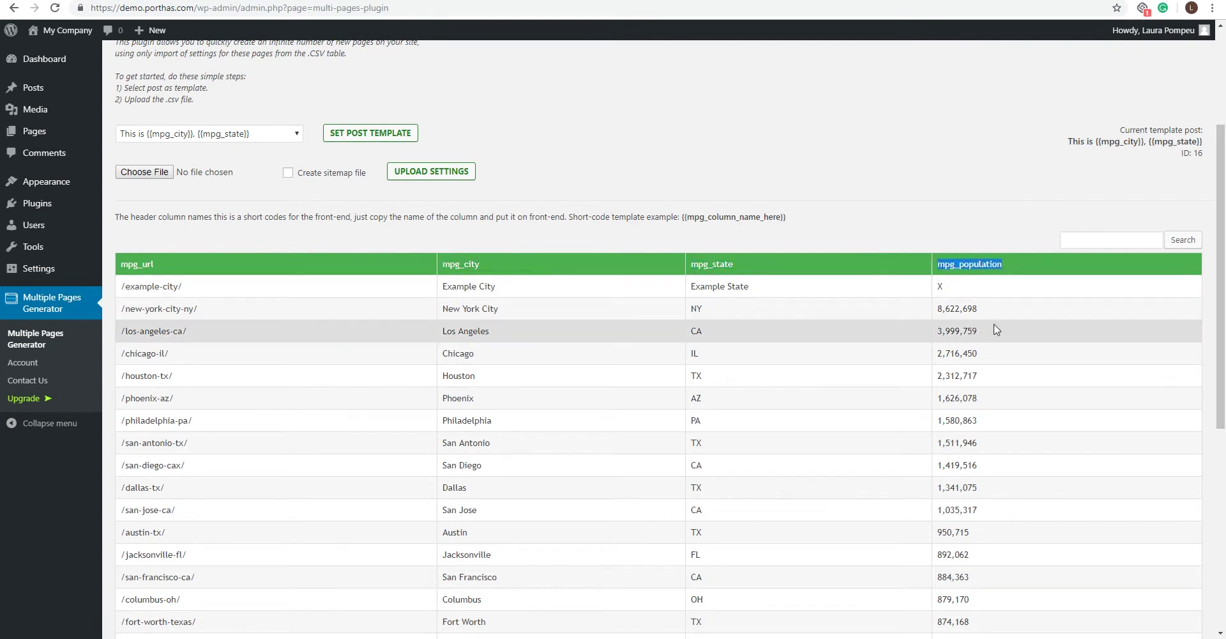
click(45, 133)
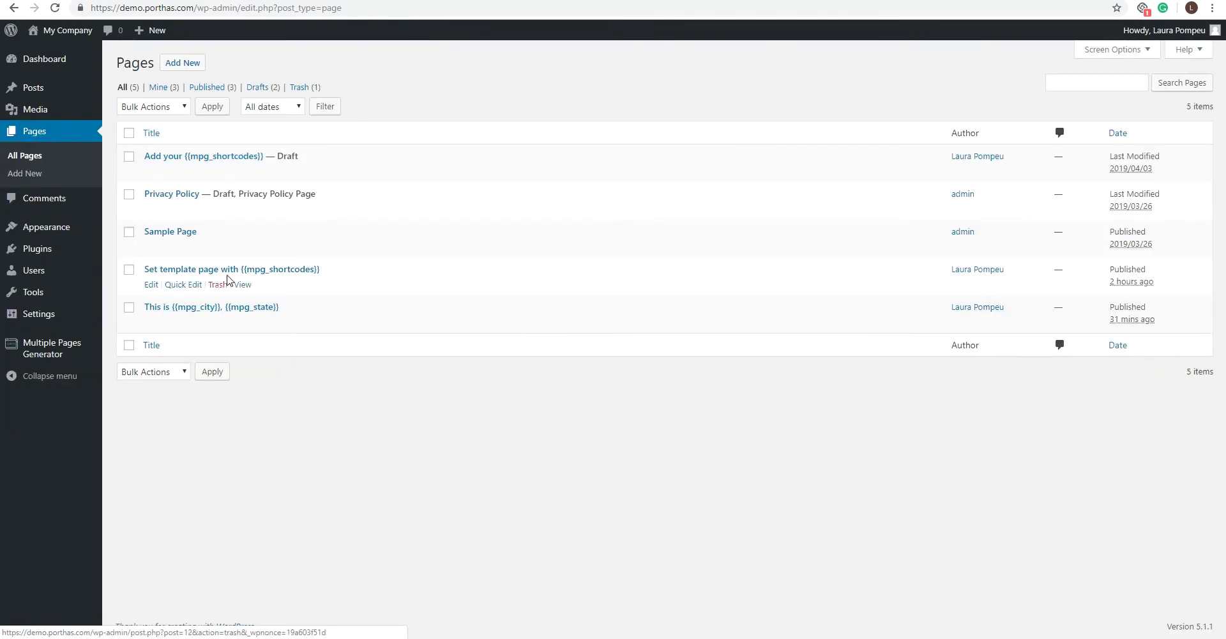
click(51, 348)
Place the admin and front-end windows side by side and load the /example-city page
key(super+Left)
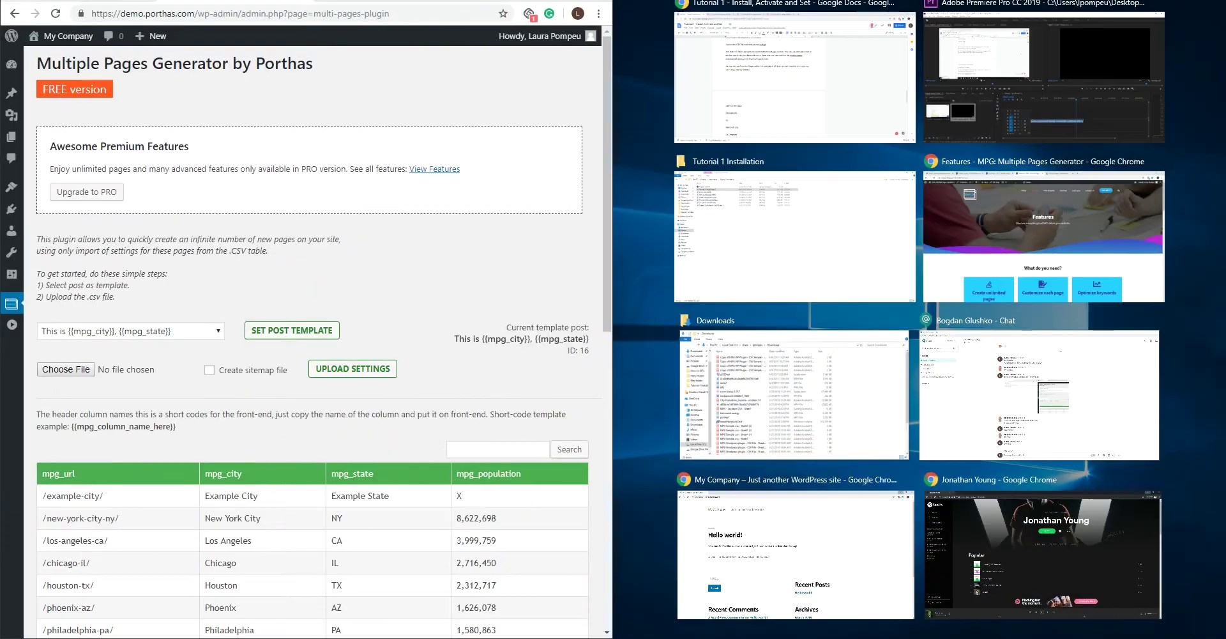
click(795, 554)
click(837, 13)
click(837, 13)
text(exam)
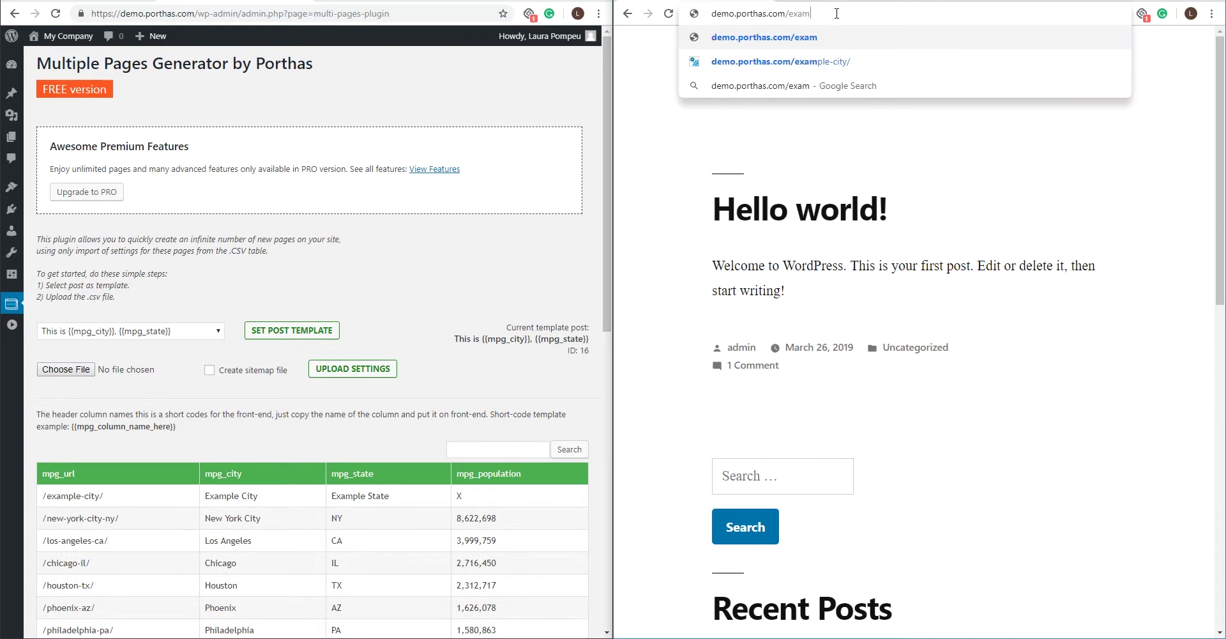
text(ple-city/)
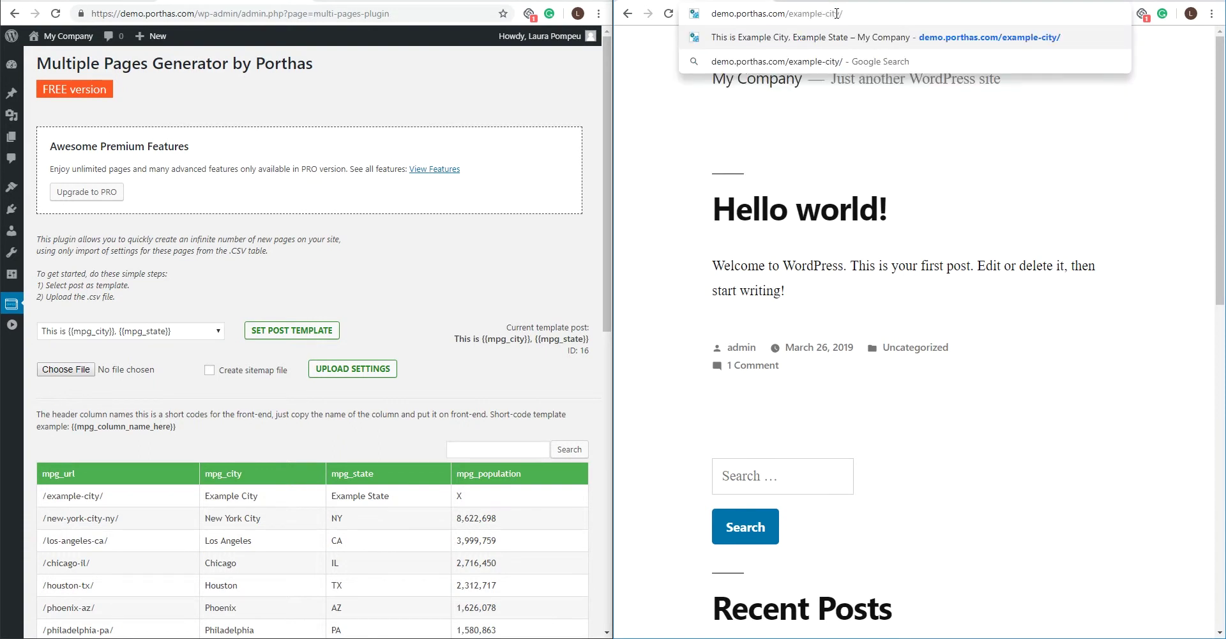
key(Return)
Open the generated /new-york-city-ny/ page using the path copied from the table
triple_click(54, 516)
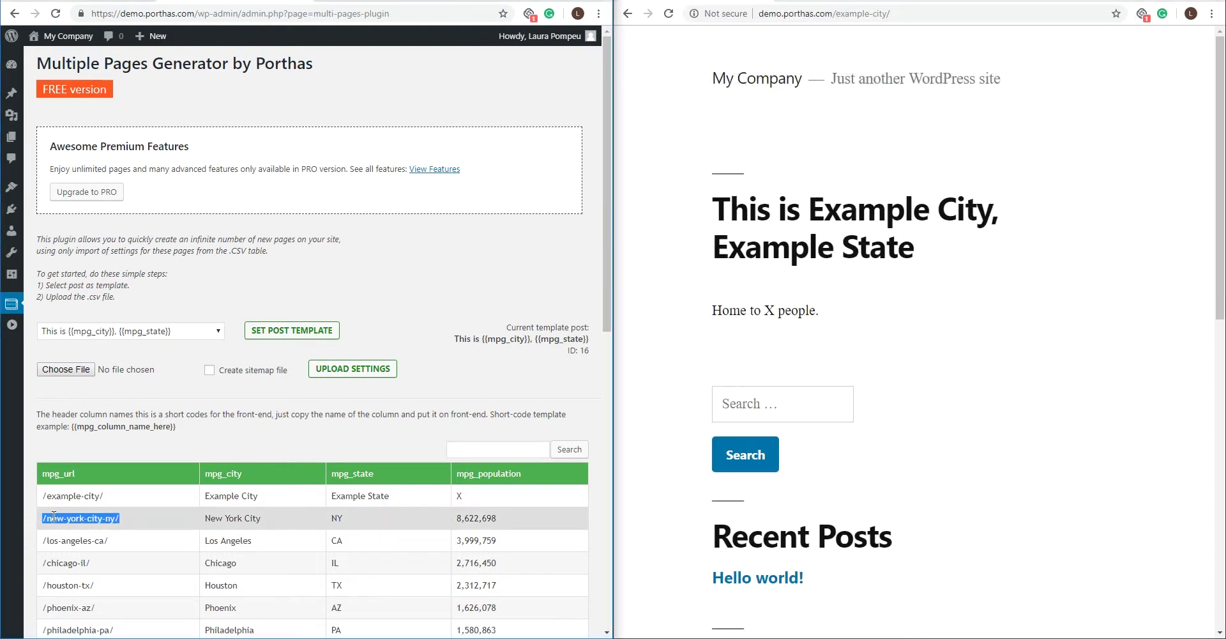
key(ctrl+c)
drag(889, 14, 801, 13)
key(ctrl+v)
key(Return)
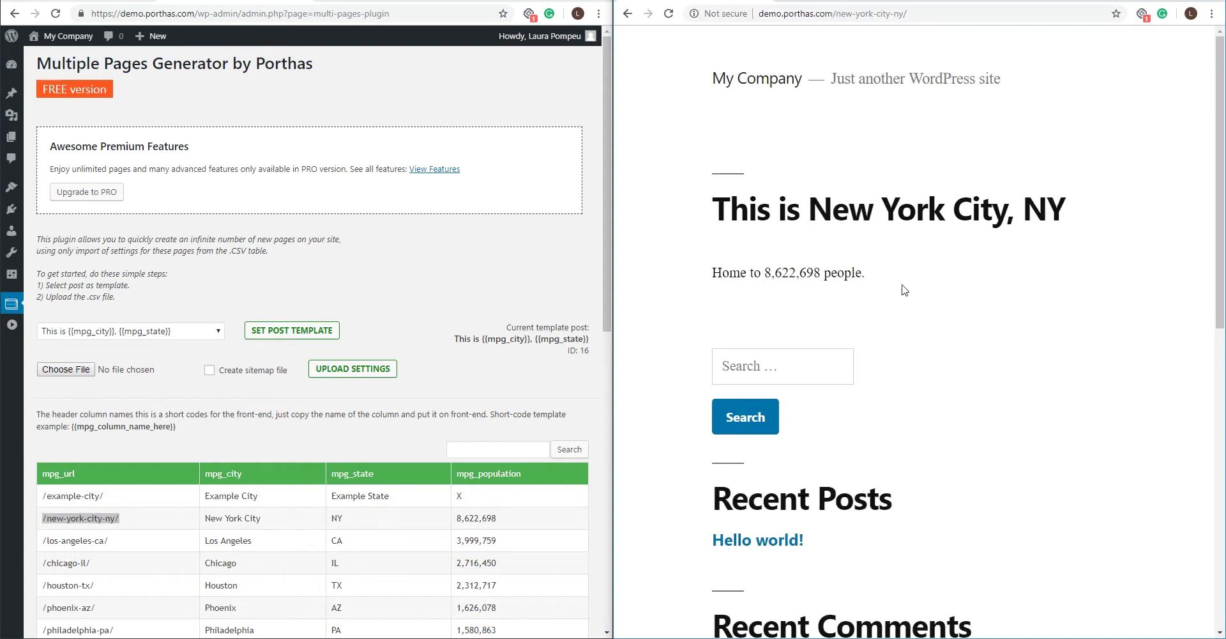
Open the /los-angeles-ca/ page and select its 'This is Los Angeles, CA' heading
triple_click(54, 540)
key(ctrl+c)
drag(907, 13, 819, 14)
key(ctrl+v)
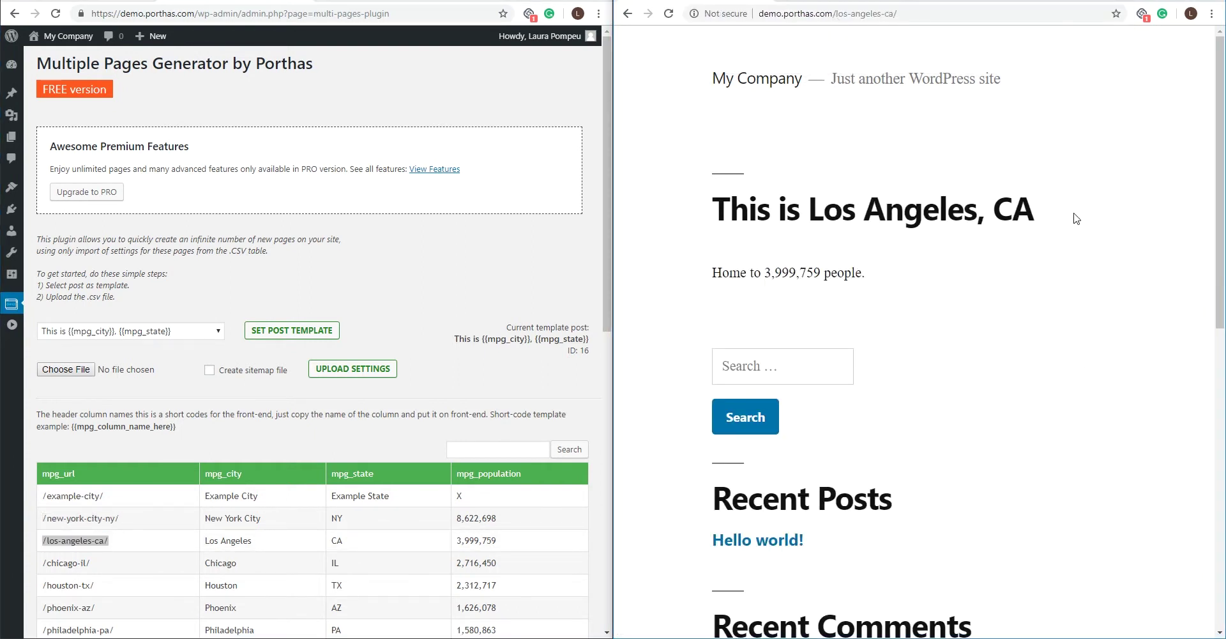
drag(1064, 217, 710, 212)
Inspect the Los Angeles heading and search the page HTML for 'title' to confirm the city name
right_click(788, 213)
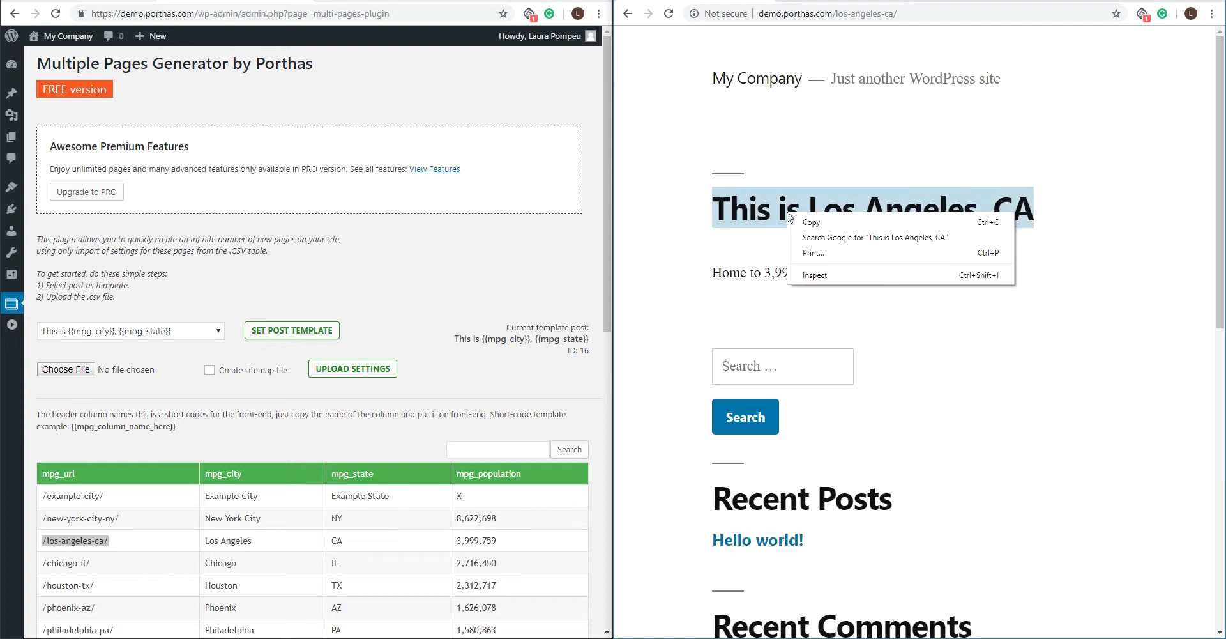
click(824, 274)
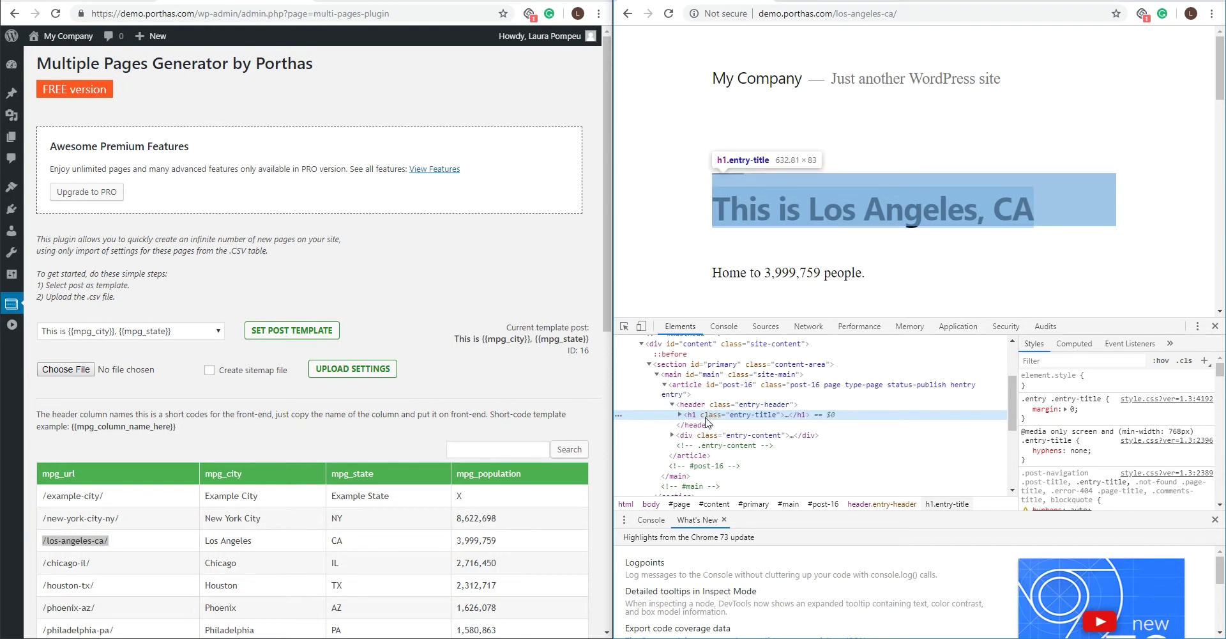
key(ctrl+f)
text(title)
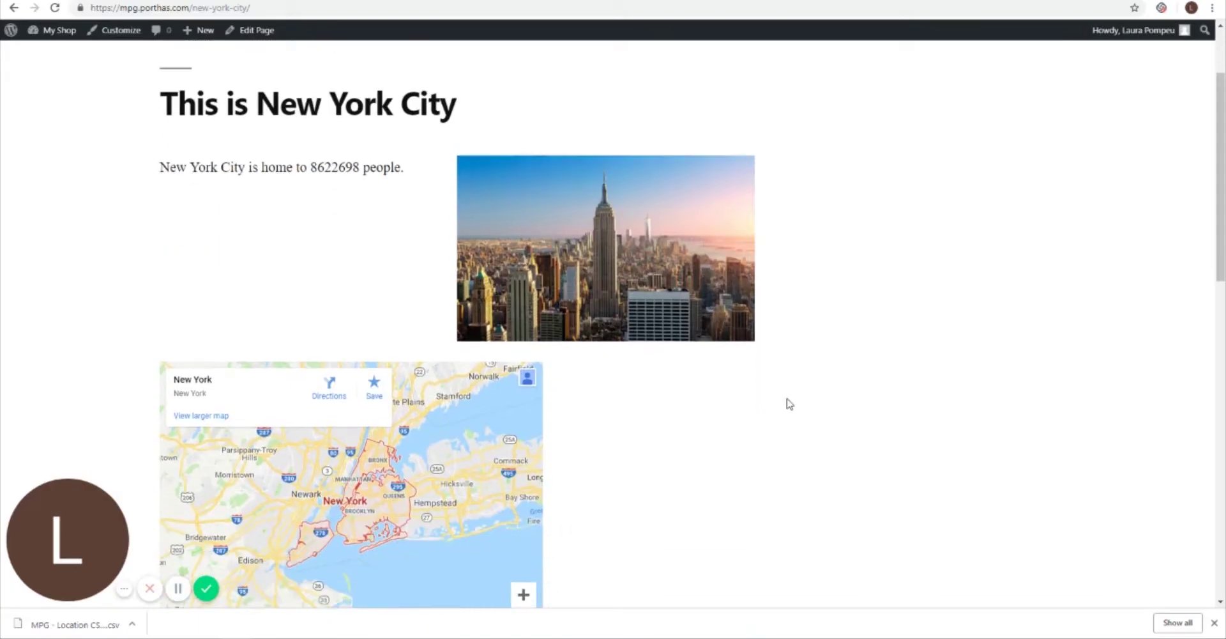
scroll(790, 404, down, 3)
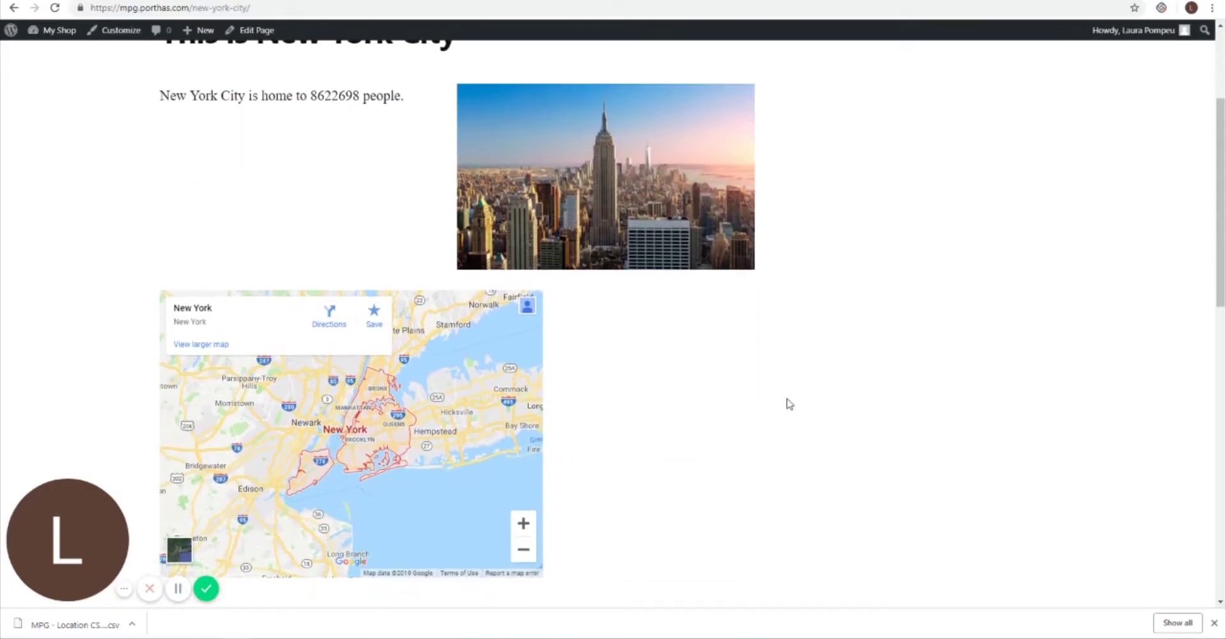
scroll(790, 404, up, 3)
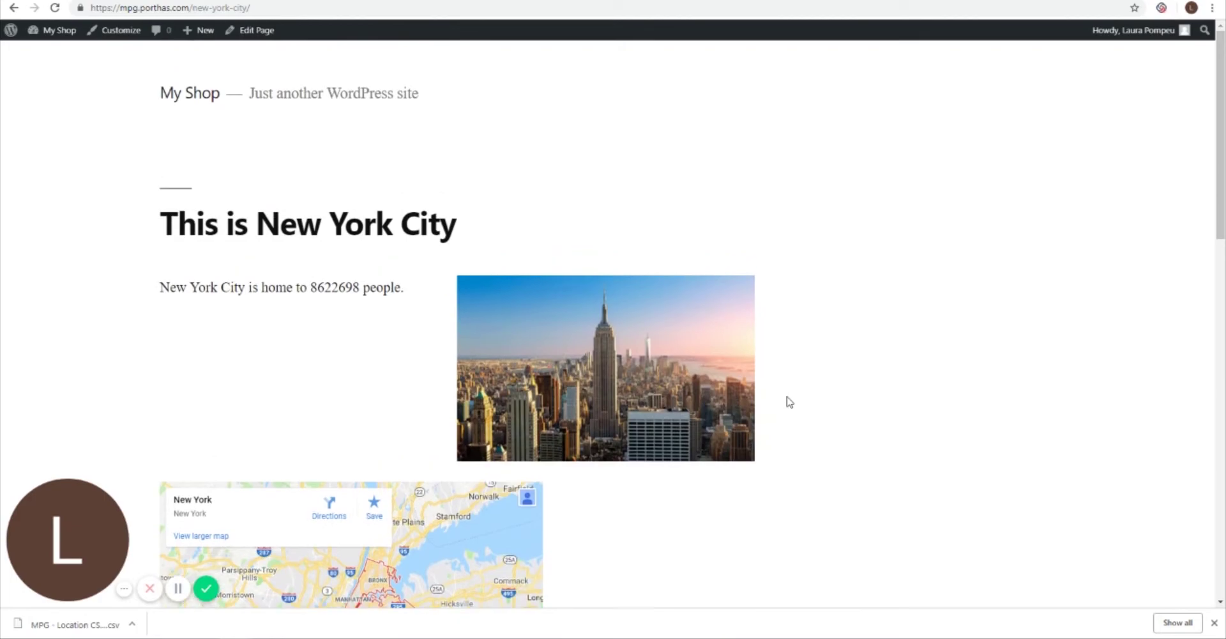